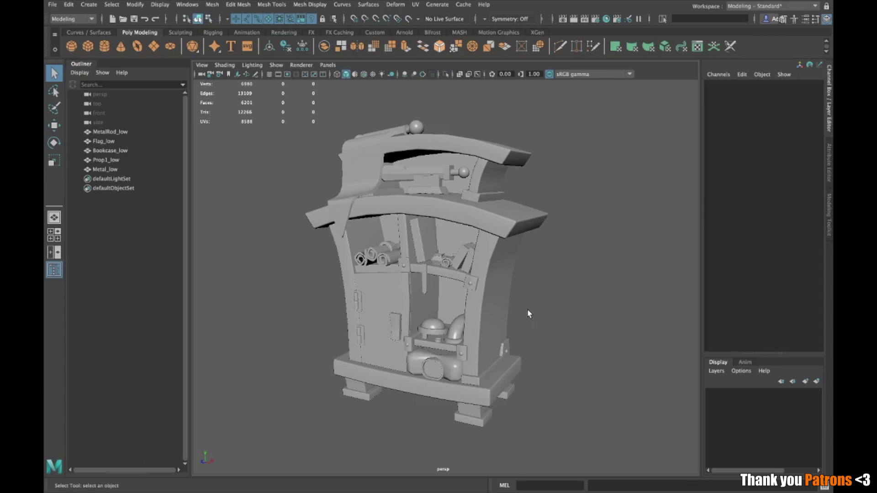
Select the low-poly bookcase mesh to view its wireframe, and clear the selection.
{"action": "left_click", "coordinate": [496, 271]}
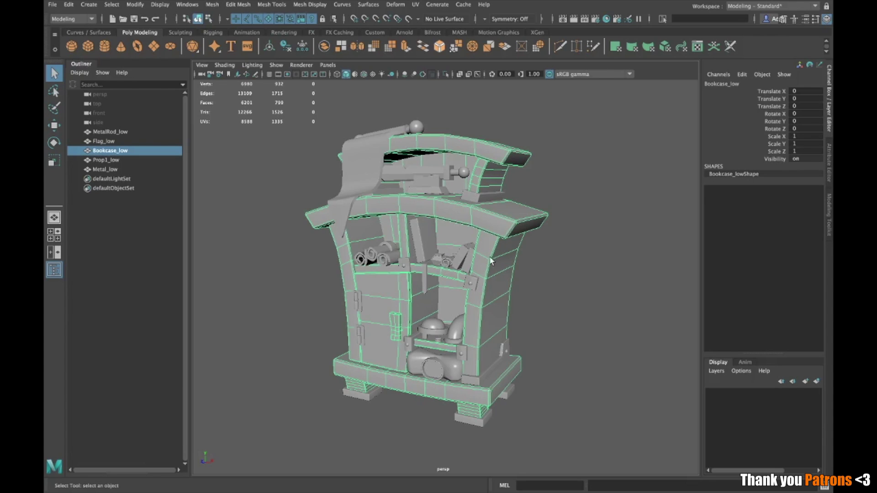
{"action": "left_click", "coordinate": [561, 166]}
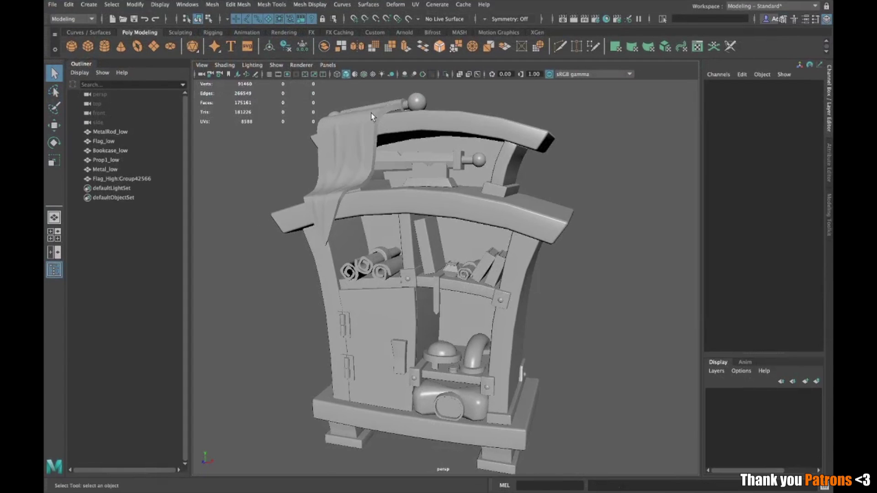
Examine the high-poly flag, its front surface and the straps holding it to the rod.
{"action": "left_click", "coordinate": [343, 160]}
{"action": "left_click", "coordinate": [633, 261]}
{"action": "left_click_drag", "start_coordinate": [633, 261], "coordinate": [611, 264], "text": "alt"}
{"action": "scroll", "coordinate": [431, 256], "scroll_direction": "down", "scroll_amount": 2}
{"action": "scroll", "coordinate": [426, 242], "scroll_direction": "up", "scroll_amount": 5}
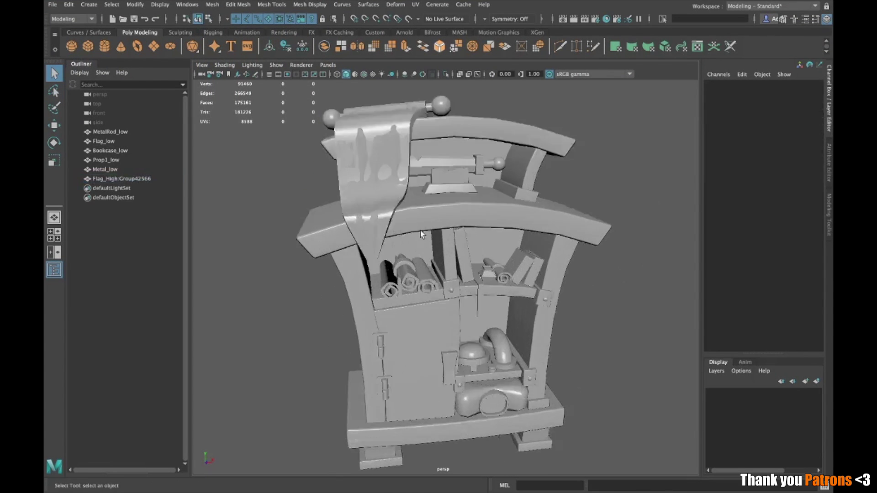
{"action": "left_click_drag", "start_coordinate": [420, 230], "coordinate": [456, 290], "text": "alt"}
{"action": "middle_click_drag", "start_coordinate": [434, 212], "coordinate": [479, 238], "text": "alt"}
{"action": "scroll", "coordinate": [478, 238], "scroll_direction": "up", "scroll_amount": 5}
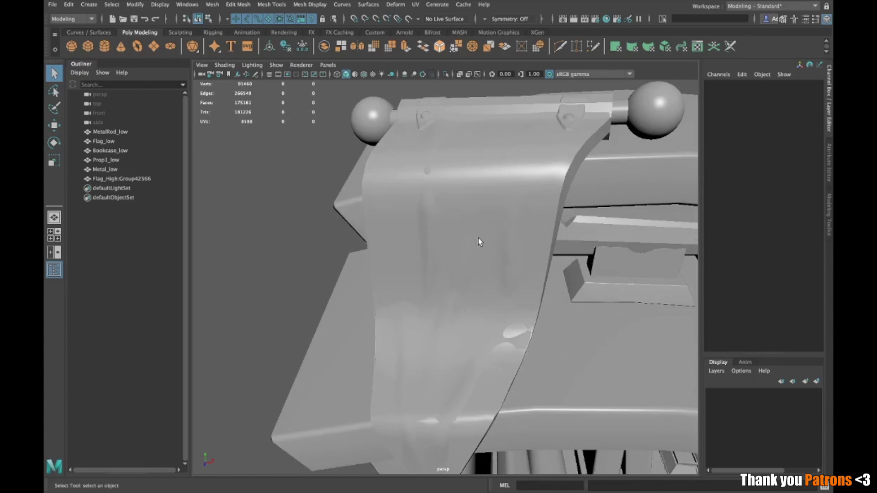
{"action": "left_click_drag", "start_coordinate": [478, 237], "coordinate": [487, 323], "text": "alt"}
{"action": "middle_click_drag", "start_coordinate": [487, 323], "coordinate": [442, 208], "text": "alt"}
{"action": "left_click_drag", "start_coordinate": [442, 211], "coordinate": [404, 217], "text": "alt"}
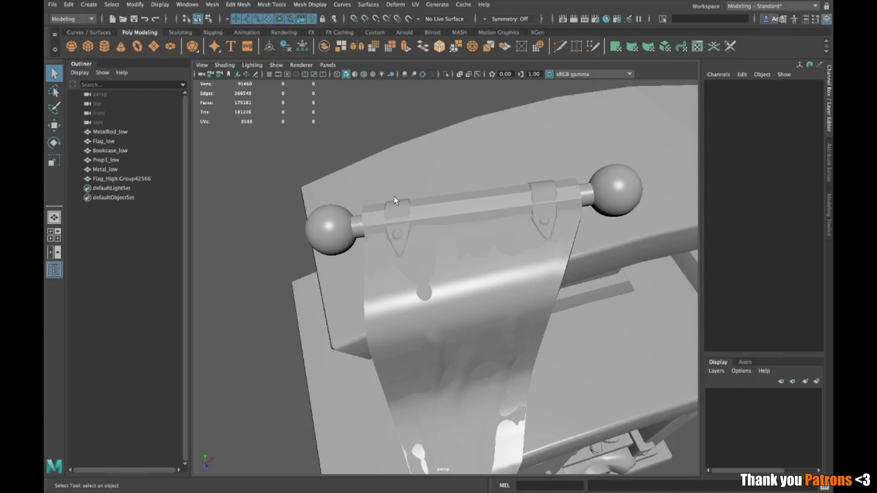
Select the high-poly flag, inspect its mesh density from the side and front, and clear the selection.
{"action": "left_click_drag", "start_coordinate": [565, 241], "coordinate": [519, 301], "text": "alt"}
{"action": "left_click_drag", "start_coordinate": [415, 221], "coordinate": [523, 320], "text": "alt"}
{"action": "left_click_drag", "start_coordinate": [423, 182], "coordinate": [491, 261], "text": "alt"}
{"action": "left_click", "coordinate": [428, 201]}
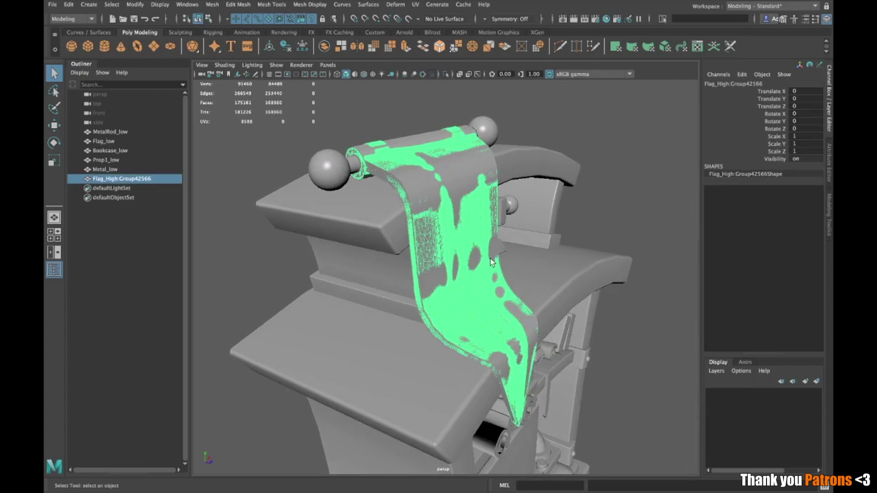
{"action": "left_click_drag", "start_coordinate": [501, 227], "coordinate": [511, 236], "text": "alt"}
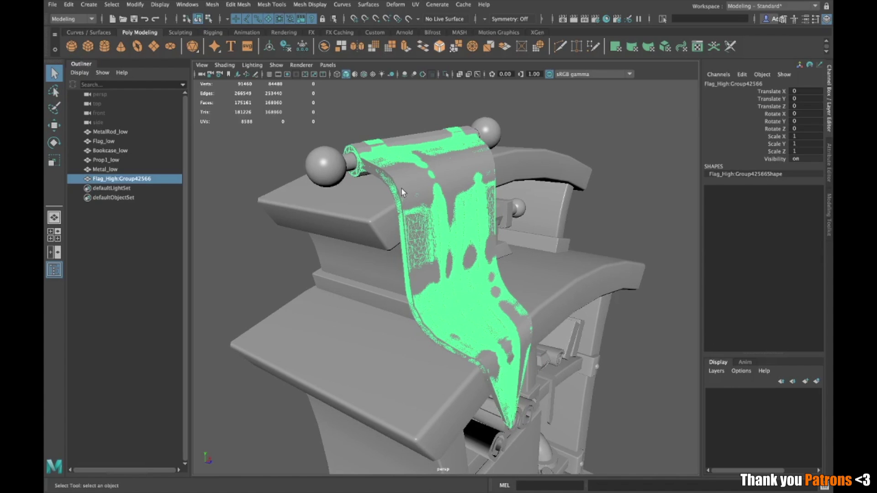
{"action": "left_click_drag", "start_coordinate": [500, 242], "coordinate": [520, 175], "text": "alt"}
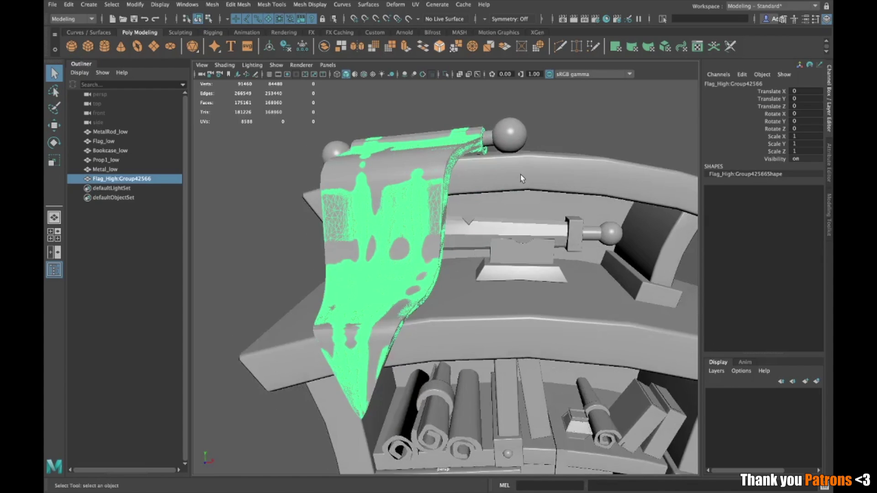
{"action": "left_click", "coordinate": [553, 138]}
Examine the sculpted folds of the flag cloth up close and from the front and side.
{"action": "left_click_drag", "start_coordinate": [505, 242], "coordinate": [495, 243], "text": "alt"}
{"action": "middle_click_drag", "start_coordinate": [445, 306], "coordinate": [491, 253], "text": "alt"}
{"action": "scroll", "coordinate": [491, 253], "scroll_direction": "down", "scroll_amount": 1}
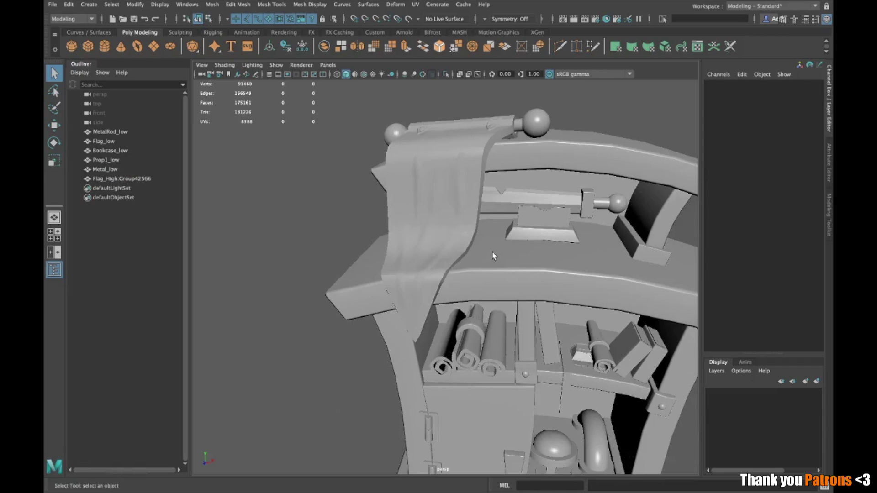
{"action": "scroll", "coordinate": [432, 211], "scroll_direction": "up", "scroll_amount": 1}
{"action": "scroll", "coordinate": [431, 211], "scroll_direction": "up", "scroll_amount": 2}
{"action": "middle_click_drag", "start_coordinate": [432, 211], "coordinate": [466, 266], "text": "alt"}
{"action": "scroll", "coordinate": [462, 234], "scroll_direction": "down", "scroll_amount": 1}
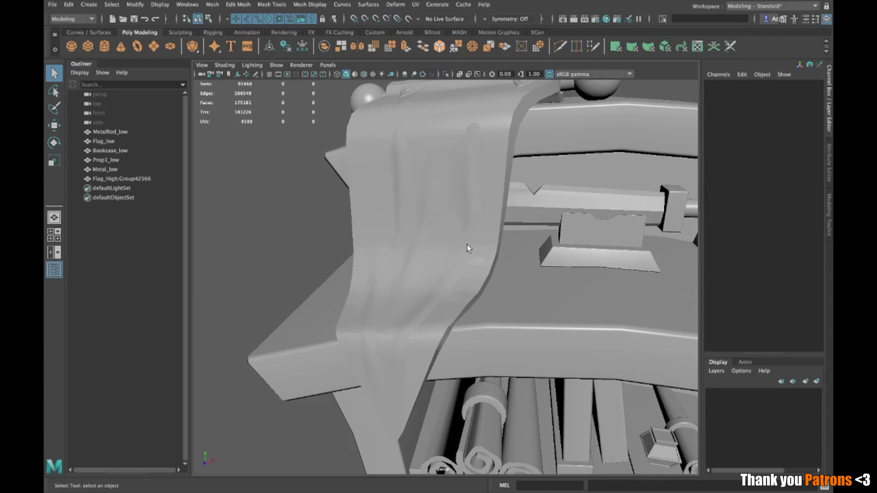
{"action": "right_click_drag", "start_coordinate": [470, 251], "coordinate": [462, 247], "text": "alt"}
{"action": "left_click_drag", "start_coordinate": [462, 247], "coordinate": [497, 261], "text": "alt"}
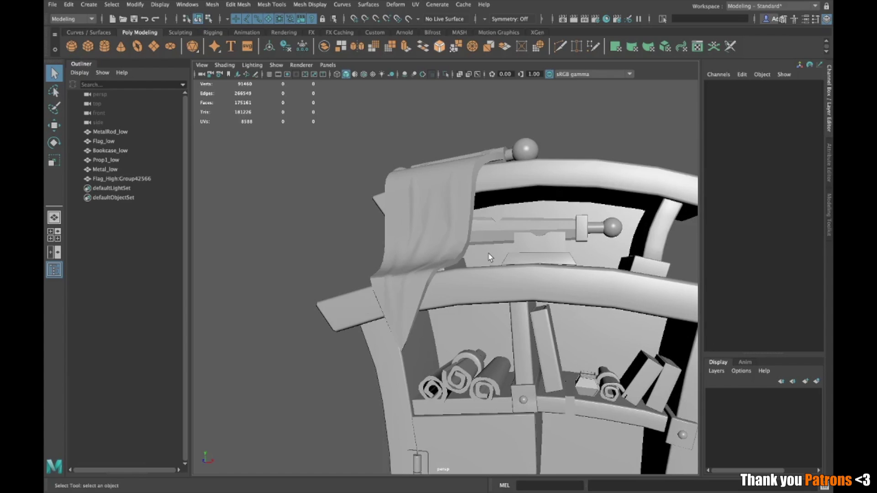
{"action": "right_click_drag", "start_coordinate": [457, 226], "coordinate": [445, 215], "text": "alt"}
{"action": "left_click_drag", "start_coordinate": [445, 215], "coordinate": [514, 299], "text": "alt"}
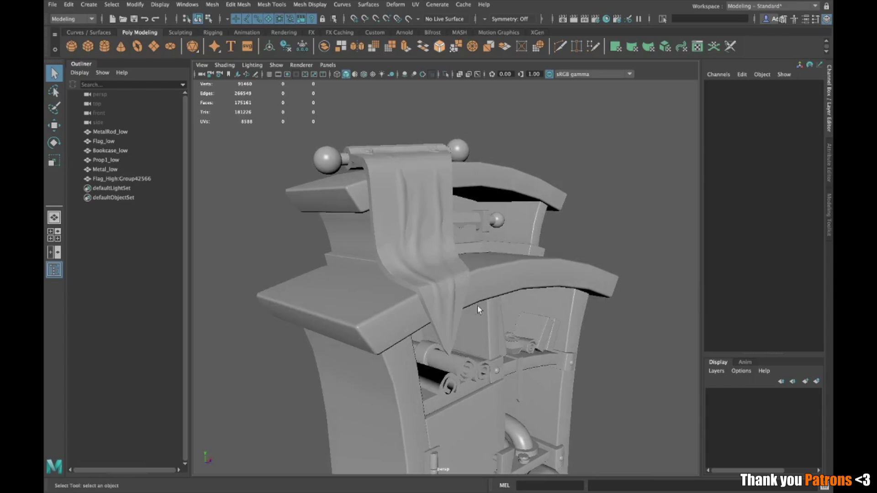
{"action": "right_click_drag", "start_coordinate": [476, 307], "coordinate": [433, 308], "text": "alt"}
{"action": "left_click_drag", "start_coordinate": [433, 308], "coordinate": [459, 285], "text": "alt"}
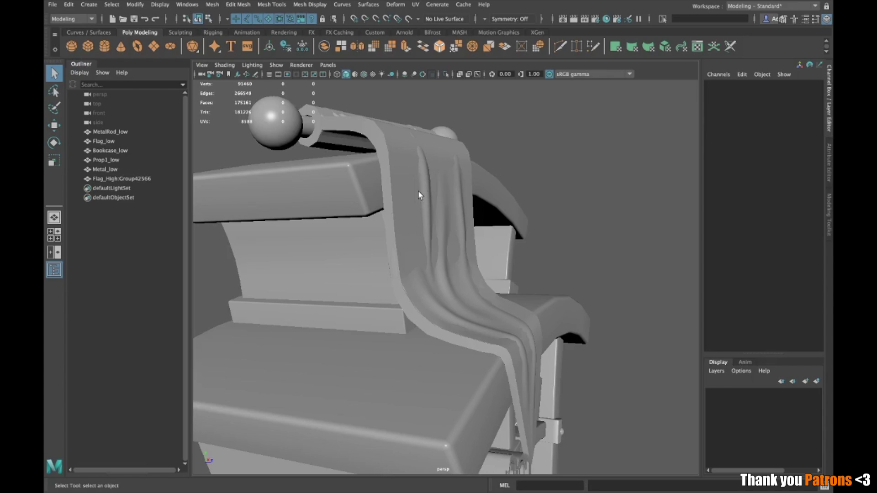
Select the high-poly flag again and check its wireframe where it hangs over the rod.
{"action": "left_click_drag", "start_coordinate": [470, 244], "coordinate": [394, 290], "text": "alt"}
{"action": "left_click", "coordinate": [372, 222]}
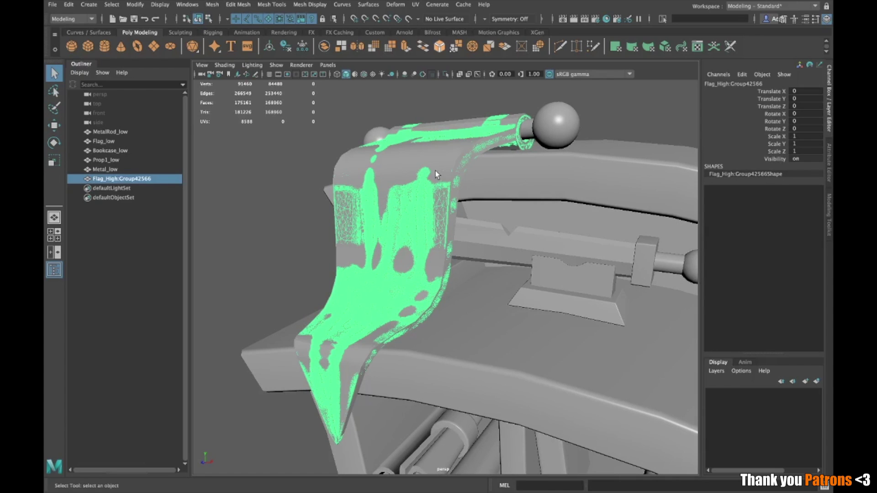
{"action": "left_click_drag", "start_coordinate": [419, 152], "coordinate": [429, 173], "text": "alt"}
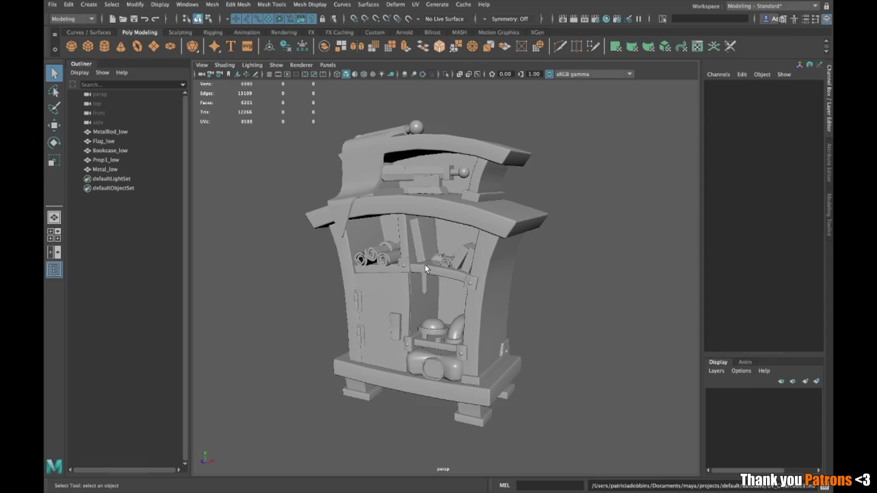
Select the low-poly bookcase mesh and inspect its wood topology from the side and front, framing it in the view.
{"action": "left_click_drag", "start_coordinate": [425, 268], "coordinate": [485, 316], "text": "alt"}
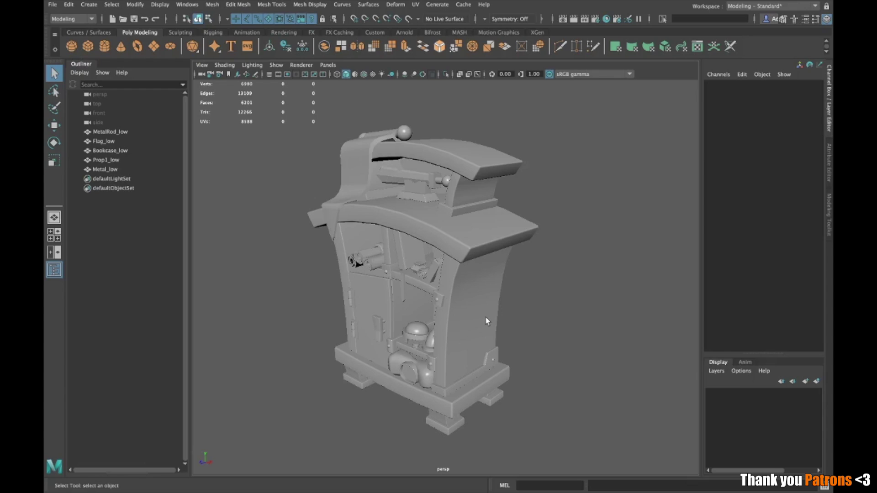
{"action": "left_click", "coordinate": [467, 243]}
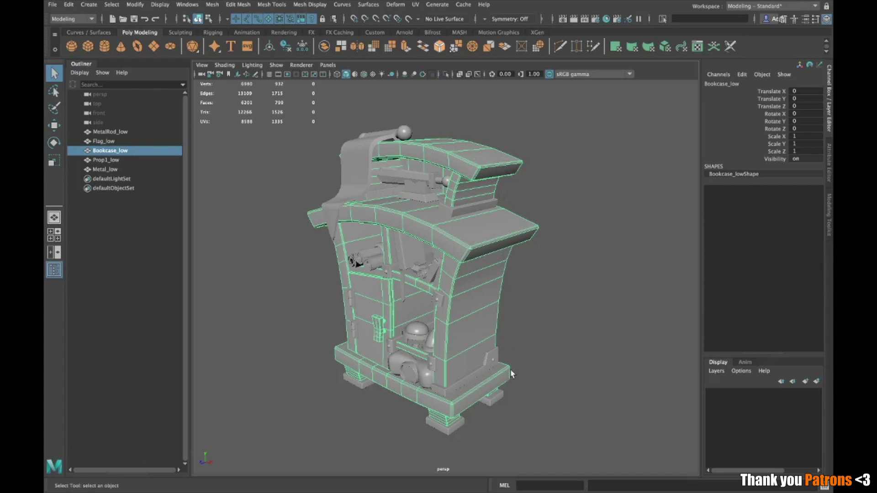
{"action": "left_click_drag", "start_coordinate": [521, 331], "coordinate": [547, 270], "text": "alt"}
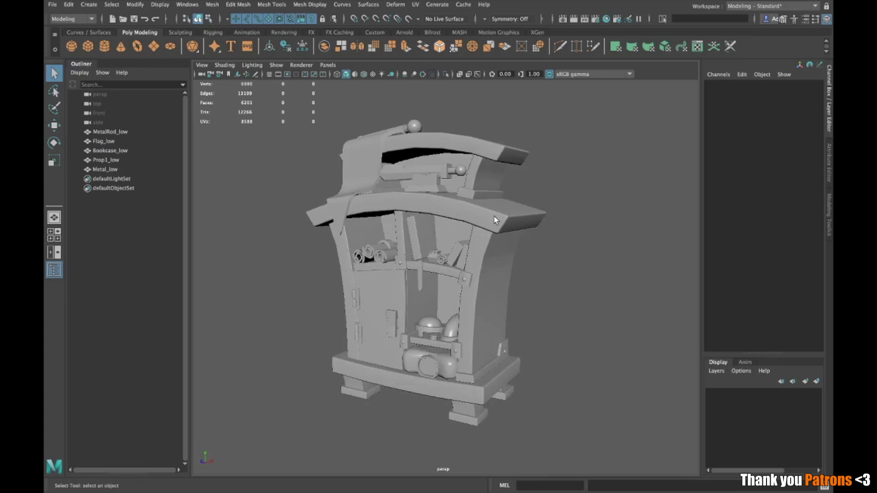
{"action": "scroll", "coordinate": [492, 256], "scroll_direction": "up", "scroll_amount": 5}
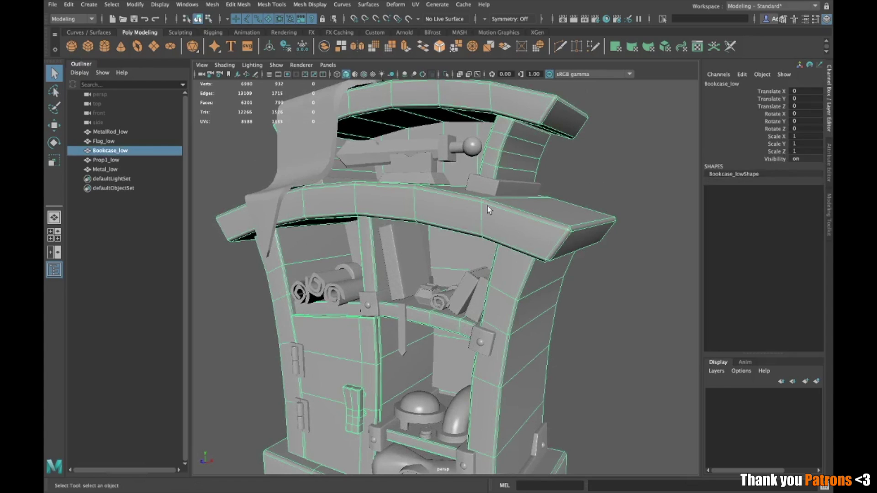
{"action": "key", "text": "f"}
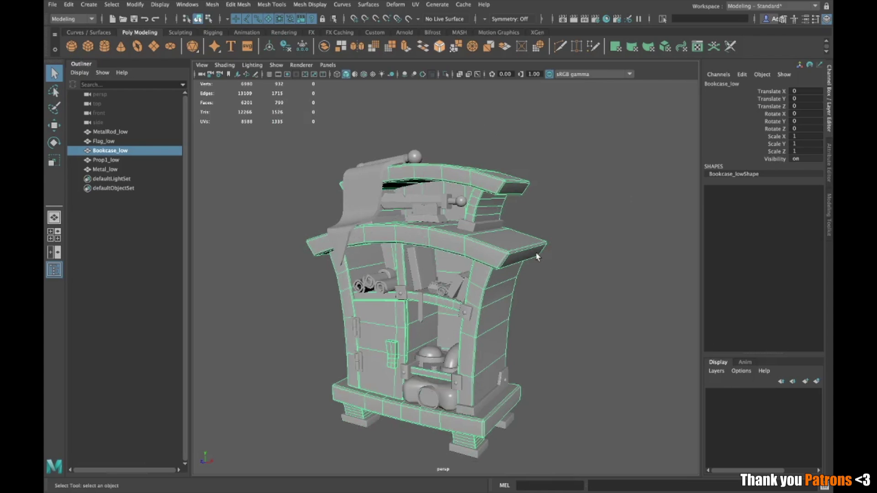
Select the Metal_low mesh to view the metal fittings, clear the selection, and select the Bookcase_low mesh.
{"action": "left_click", "coordinate": [467, 228]}
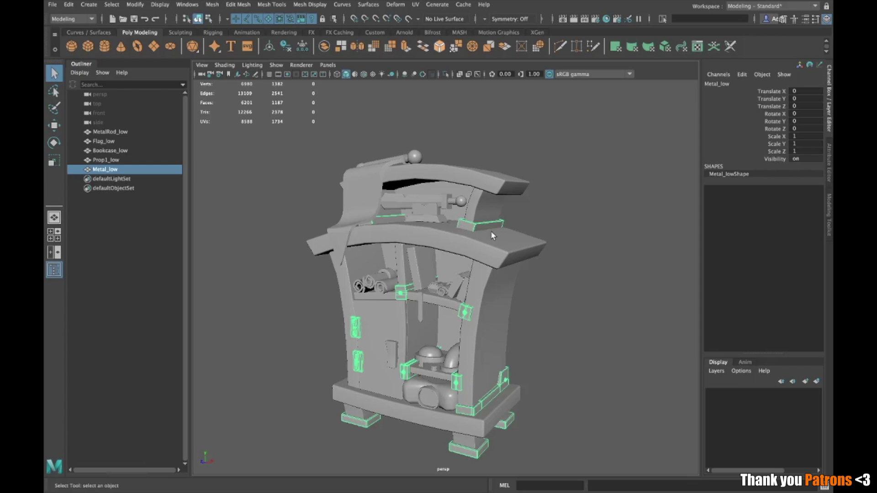
{"action": "key", "text": "alt+d"}
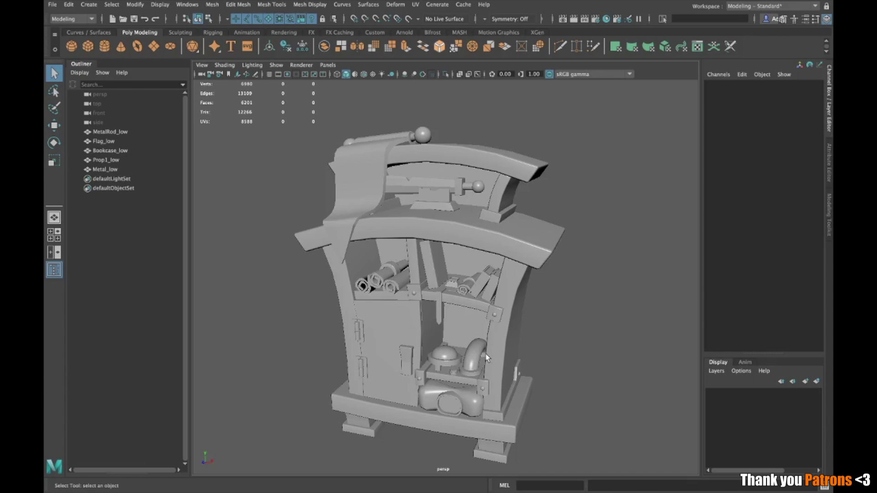
{"action": "left_click", "coordinate": [464, 233]}
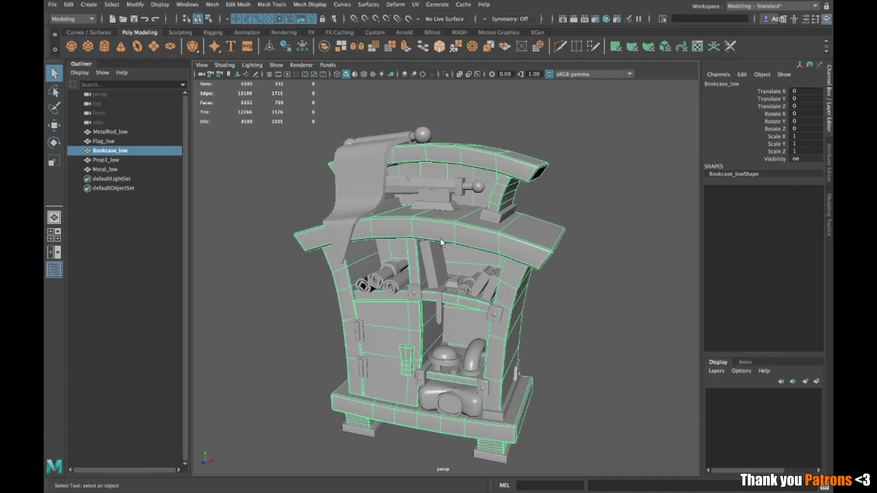
Examine the low-poly bookcase's shelves, props and corner brackets from a distance and up close.
{"action": "left_click_drag", "start_coordinate": [661, 359], "coordinate": [574, 336], "text": "alt"}
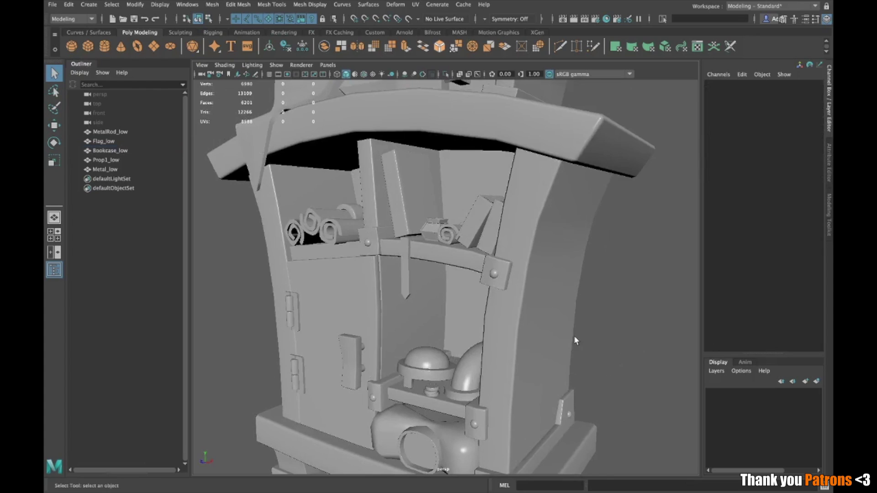
{"action": "scroll", "coordinate": [584, 295], "scroll_direction": "down", "scroll_amount": 5}
{"action": "left_click_drag", "start_coordinate": [616, 301], "coordinate": [532, 350], "text": "alt"}
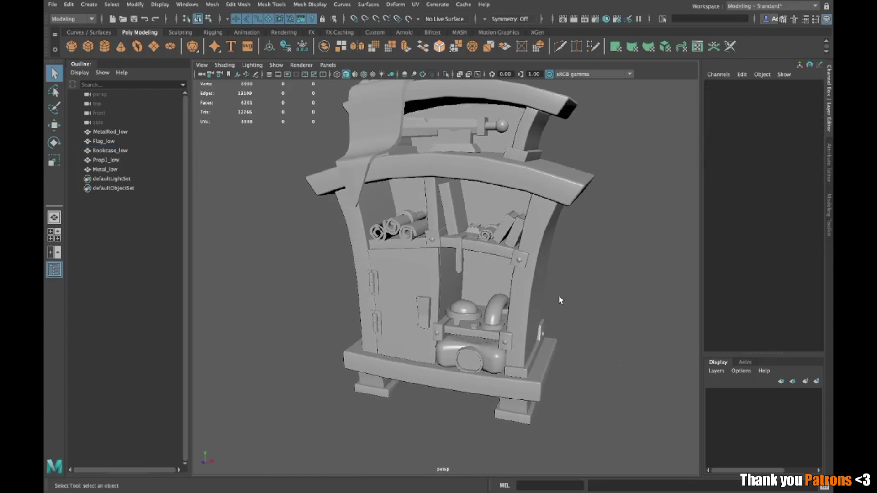
{"action": "middle_click_drag", "start_coordinate": [556, 270], "coordinate": [461, 262], "text": "alt"}
{"action": "scroll", "coordinate": [548, 285], "scroll_direction": "down", "scroll_amount": 1}
{"action": "scroll", "coordinate": [516, 218], "scroll_direction": "up", "scroll_amount": 1}
{"action": "scroll", "coordinate": [516, 218], "scroll_direction": "up", "scroll_amount": 5}
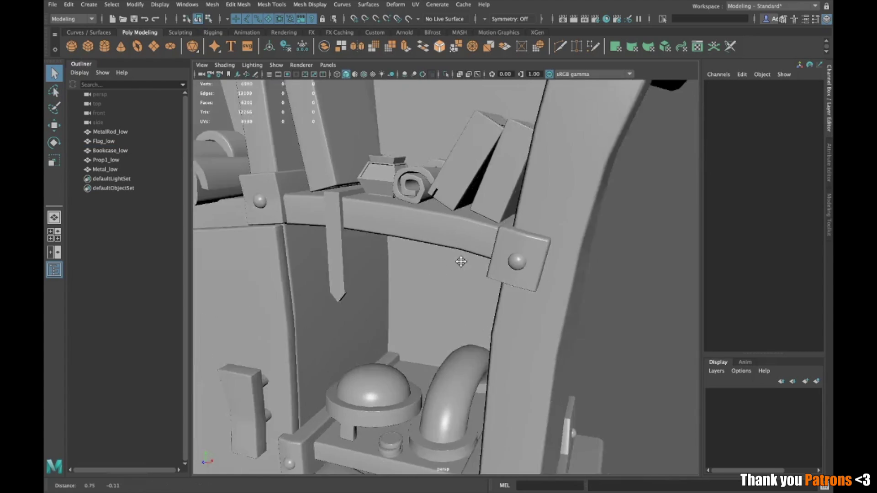
{"action": "left_click_drag", "start_coordinate": [461, 262], "coordinate": [504, 280], "text": "alt"}
Select the Metal_low mesh and inspect the corner bracket where the middle shelf meets the side panel.
{"action": "left_click", "coordinate": [590, 229]}
{"action": "left_click", "coordinate": [610, 252]}
{"action": "scroll", "coordinate": [611, 252], "scroll_direction": "up", "scroll_amount": 4}
{"action": "middle_click_drag", "start_coordinate": [611, 252], "coordinate": [547, 284], "text": "alt"}
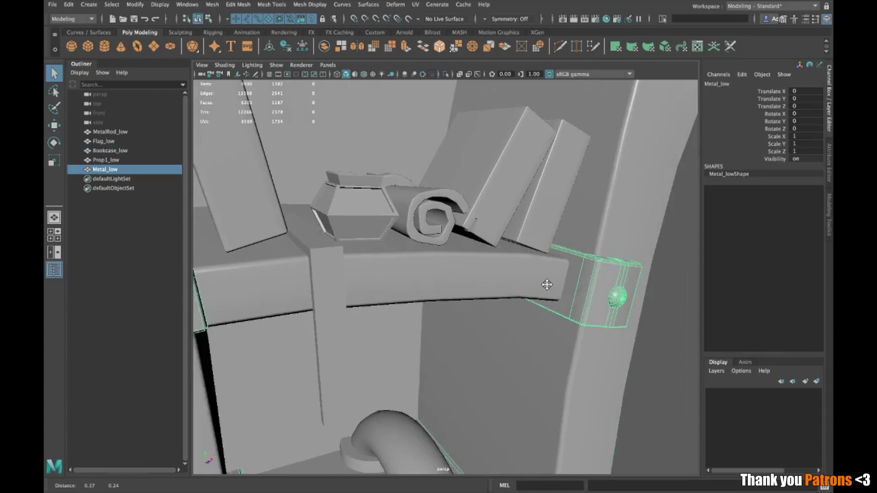
{"action": "left_click_drag", "start_coordinate": [547, 285], "coordinate": [379, 272], "text": "alt"}
{"action": "scroll", "coordinate": [392, 317], "scroll_direction": "up", "scroll_amount": 2}
Isolate the Metal_low mesh to inspect the open backs of the brackets, and show the whole model again.
{"action": "left_click", "coordinate": [446, 74]}
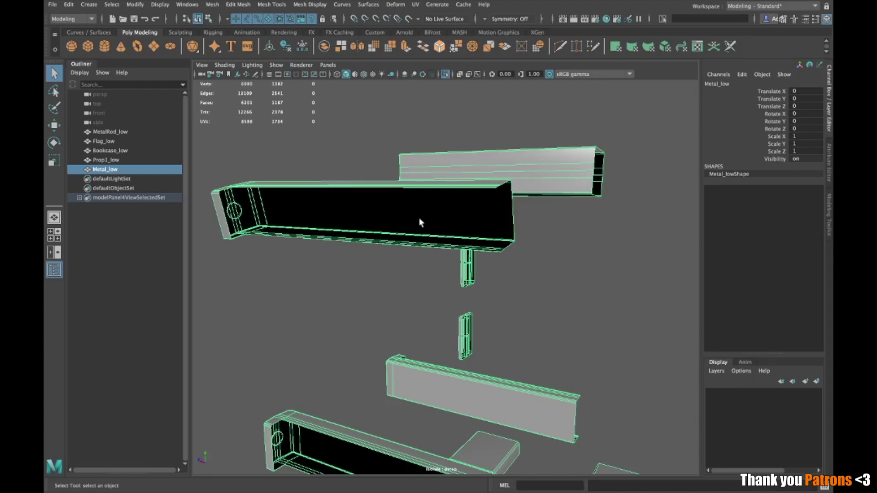
{"action": "left_click_drag", "start_coordinate": [331, 212], "coordinate": [446, 201], "text": "alt"}
{"action": "left_click", "coordinate": [445, 74]}
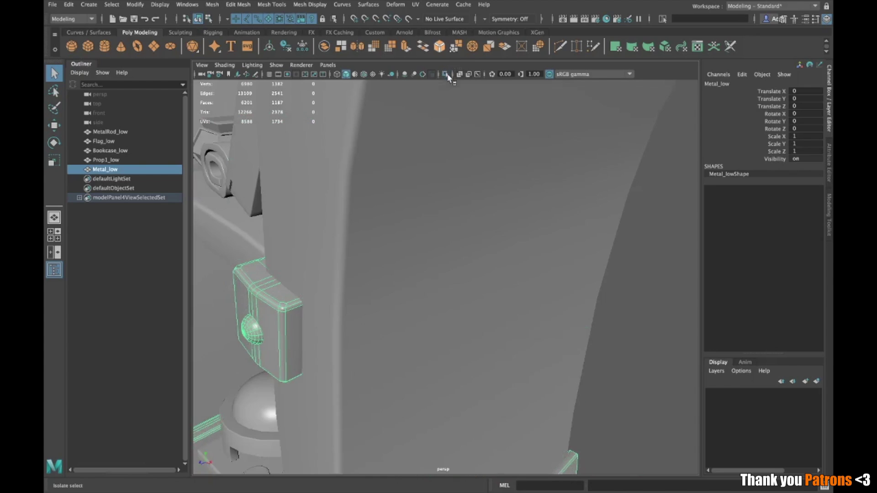
{"action": "left_click_drag", "start_coordinate": [455, 250], "coordinate": [485, 250], "text": "alt"}
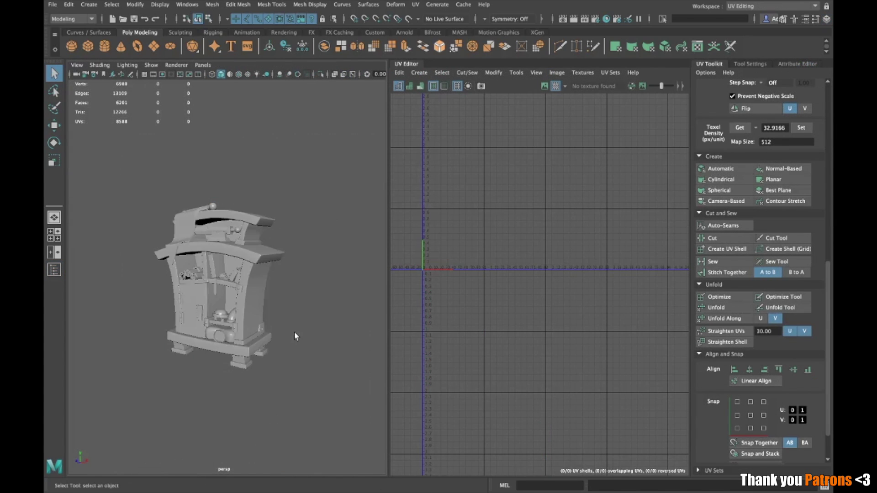
Select all the bookcase model's meshes to examine their combined UV layout, and select the props mesh to view its UV shells.
{"action": "scroll", "coordinate": [287, 316], "scroll_direction": "down", "scroll_amount": 4}
{"action": "left_click_drag", "start_coordinate": [130, 129], "coordinate": [333, 427]}
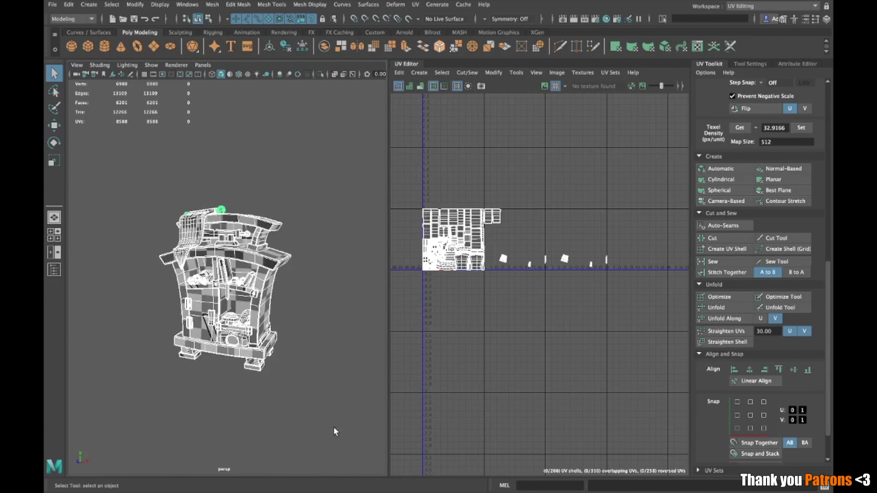
{"action": "scroll", "coordinate": [286, 318], "scroll_direction": "up", "scroll_amount": 5}
{"action": "scroll", "coordinate": [544, 283], "scroll_direction": "up", "scroll_amount": 5}
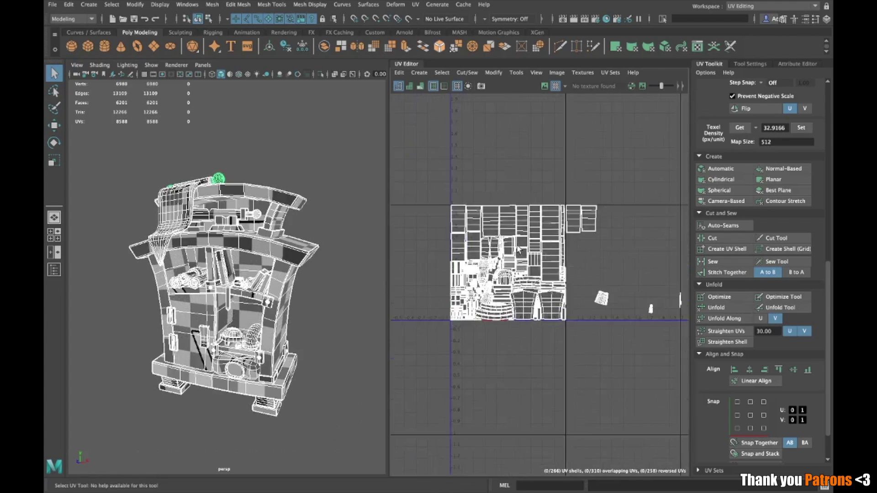
{"action": "scroll", "coordinate": [547, 298], "scroll_direction": "up", "scroll_amount": 3}
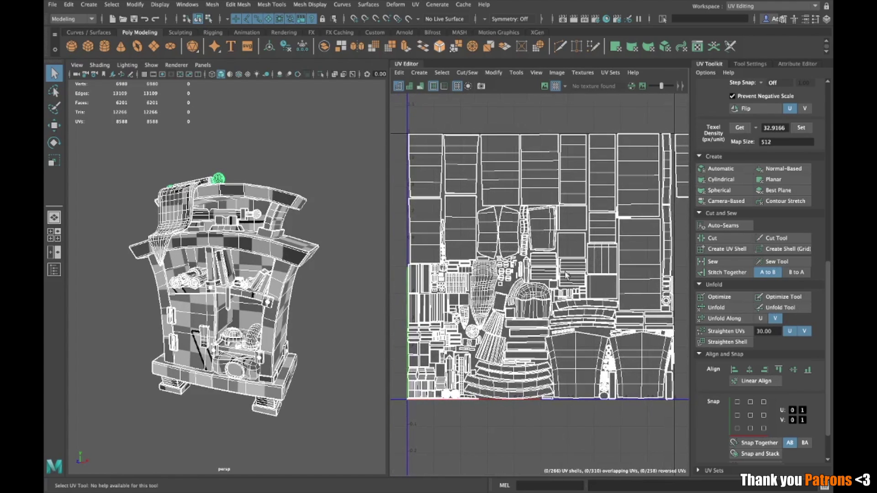
{"action": "left_click_drag", "start_coordinate": [315, 359], "coordinate": [300, 362], "text": "alt"}
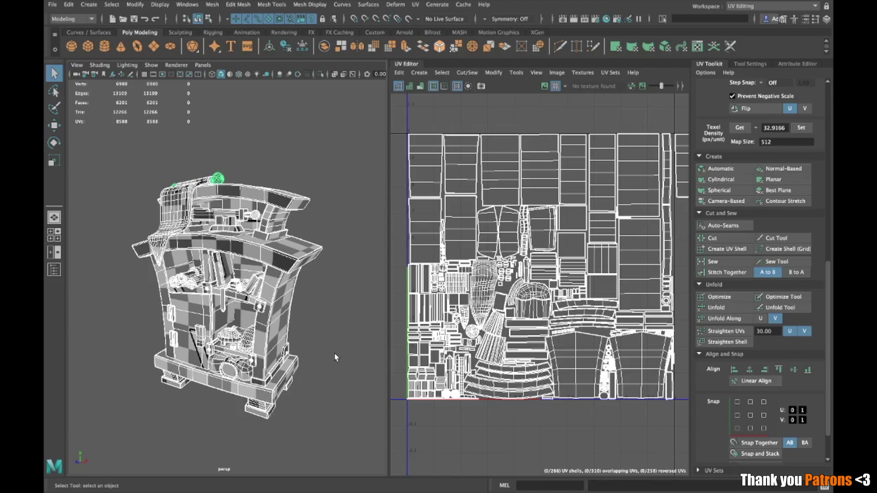
{"action": "left_click", "coordinate": [225, 276]}
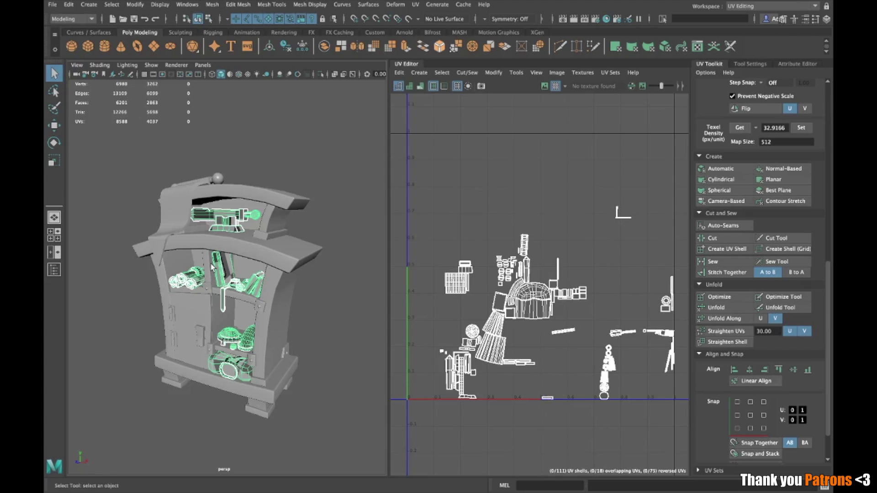
Select the bookcase's main wood mesh and inspect its UV shells, matching individual shells such as the base trim to the model.
{"action": "left_click", "coordinate": [291, 256]}
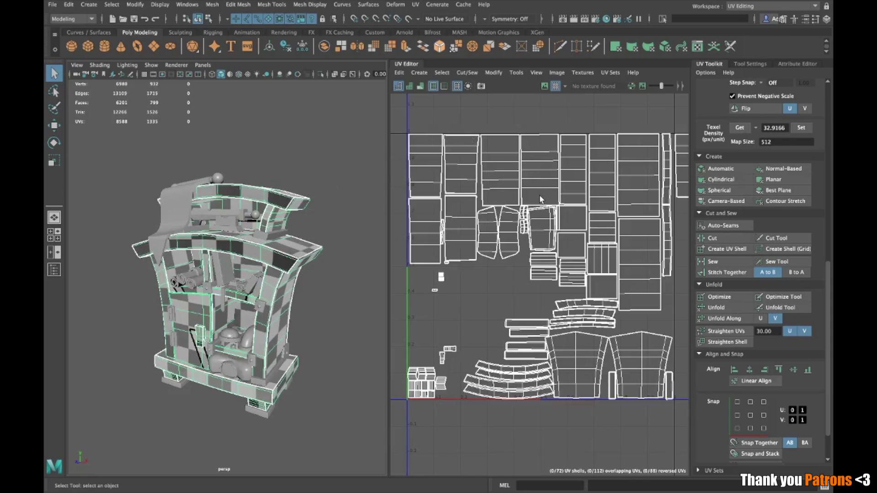
{"action": "right_click_drag", "start_coordinate": [500, 212], "coordinate": [444, 201]}
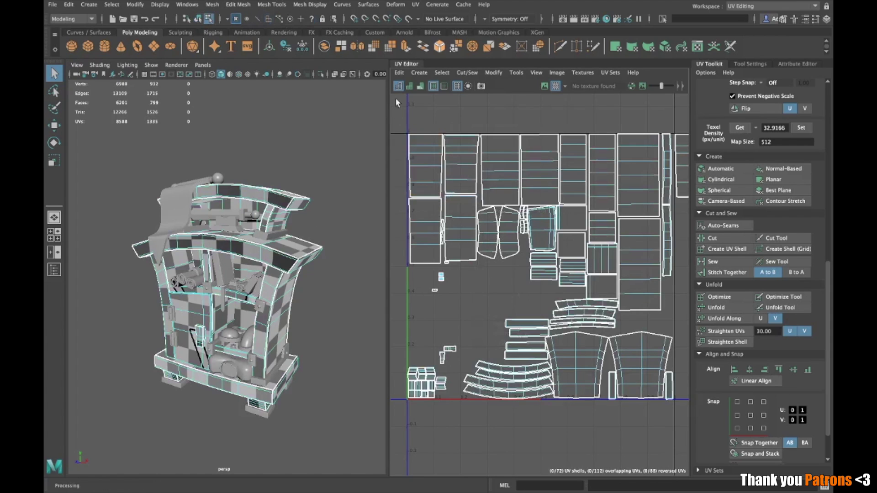
{"action": "left_click", "coordinate": [667, 250]}
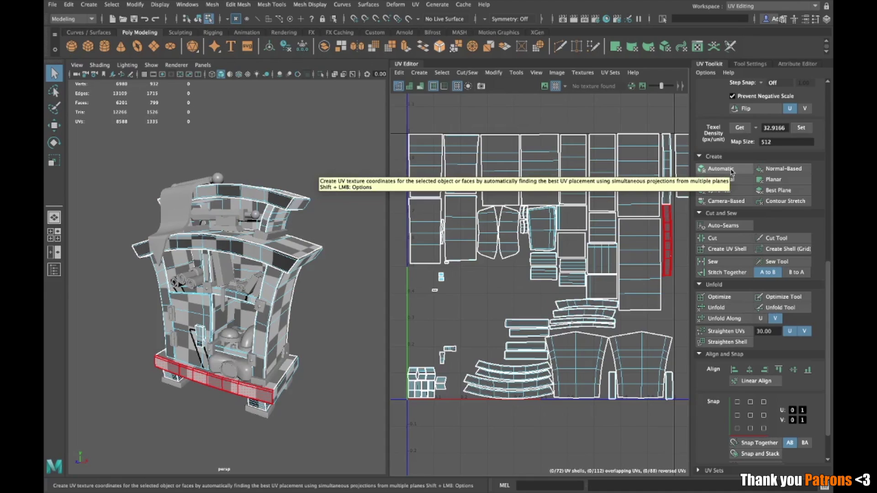
{"action": "left_click", "coordinate": [425, 233]}
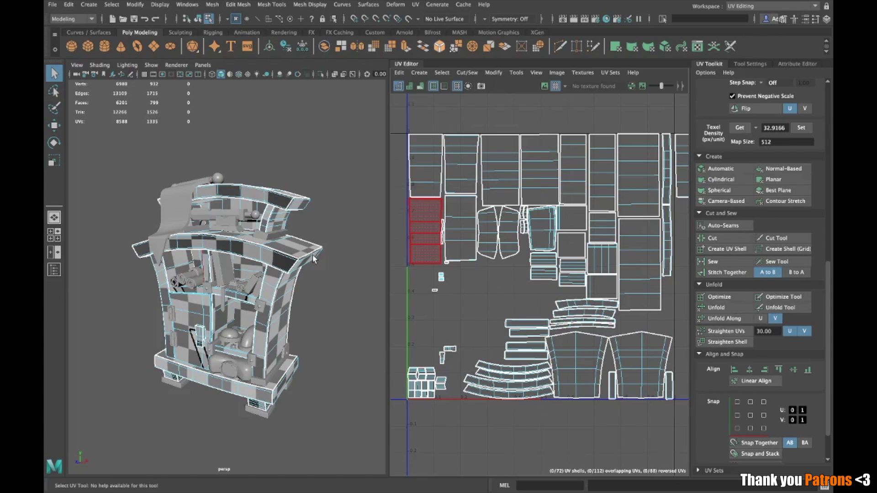
{"action": "mouse_move", "coordinate": [291, 295]}
{"action": "left_mouse_down", "text": "alt"}
{"action": "mouse_move", "coordinate": [256, 292]}
{"action": "mouse_move", "coordinate": [319, 278]}
{"action": "mouse_move", "coordinate": [293, 281]}
{"action": "left_mouse_up", "text": "alt"}
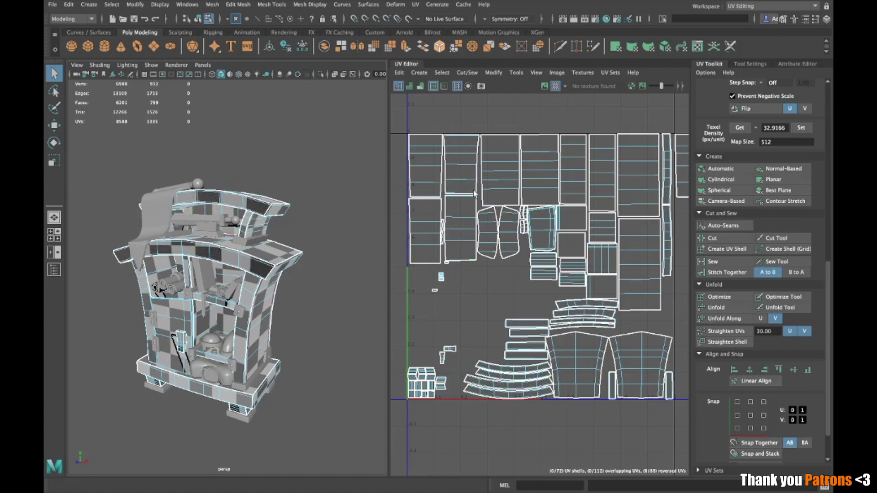
Select all UV shells of the main wood mesh and move them together outside the 0–1 tile, diagonally below its origin.
{"action": "scroll", "coordinate": [551, 357], "scroll_direction": "down", "scroll_amount": 5}
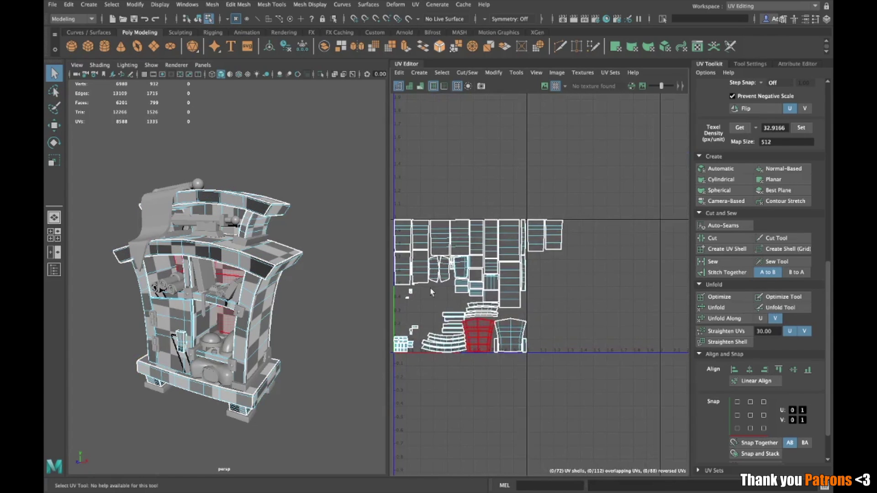
{"action": "left_click_drag", "start_coordinate": [515, 300], "coordinate": [681, 439]}
{"action": "key", "text": "w"}
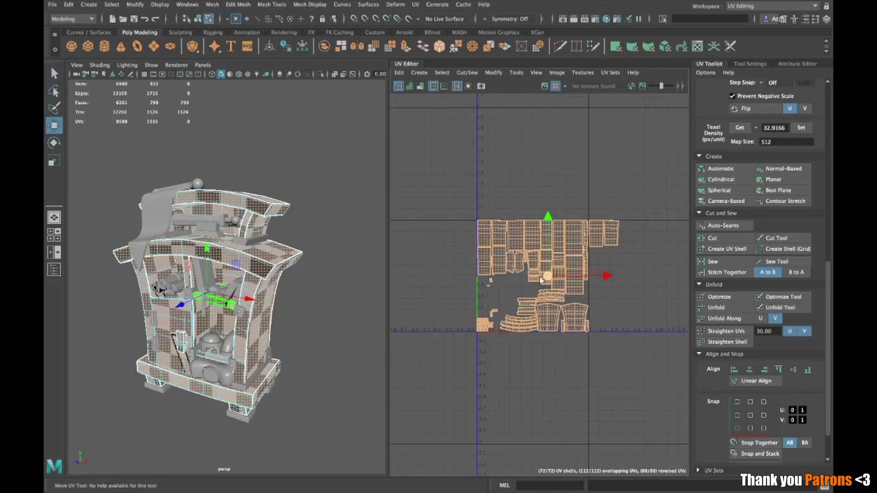
{"action": "left_click_drag", "start_coordinate": [546, 277], "coordinate": [421, 481]}
Select the props mesh and examine the books, bottle and scroll on the middle shelf up close.
{"action": "left_click_drag", "start_coordinate": [279, 370], "coordinate": [276, 362], "text": "alt"}
{"action": "right_click_drag", "start_coordinate": [252, 223], "coordinate": [297, 202]}
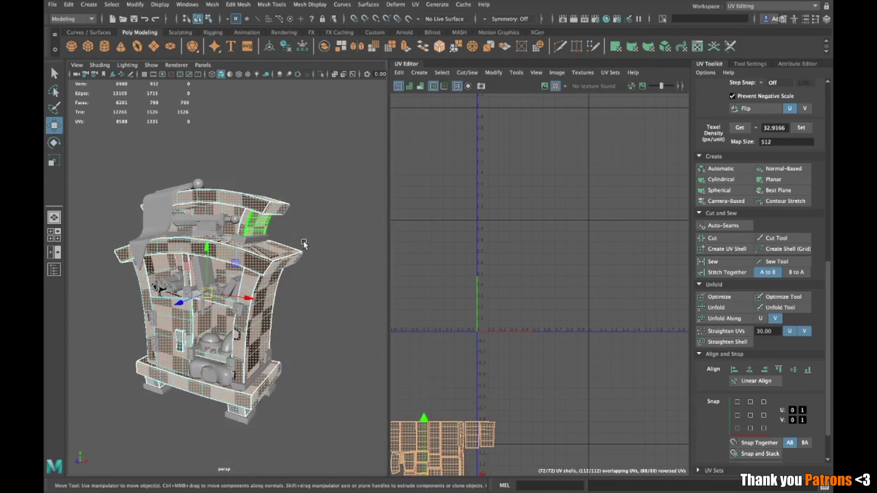
{"action": "left_click", "coordinate": [235, 222]}
{"action": "scroll", "coordinate": [533, 397], "scroll_direction": "up", "scroll_amount": 3}
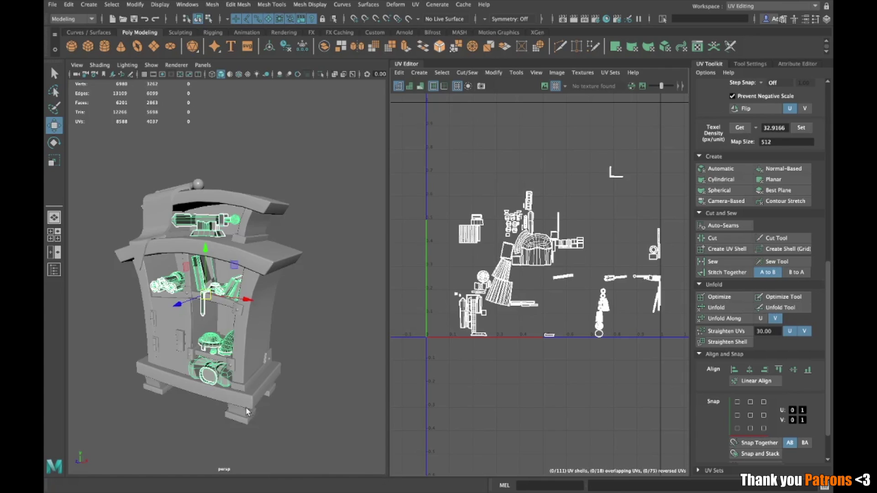
{"action": "scroll", "coordinate": [246, 410], "scroll_direction": "up", "scroll_amount": 8}
{"action": "middle_click_drag", "start_coordinate": [250, 407], "coordinate": [315, 288], "text": "alt"}
{"action": "scroll", "coordinate": [315, 288], "scroll_direction": "down", "scroll_amount": 5}
{"action": "middle_click_drag", "start_coordinate": [252, 336], "coordinate": [256, 364], "text": "alt"}
{"action": "left_click_drag", "start_coordinate": [256, 365], "coordinate": [265, 379], "text": "alt"}
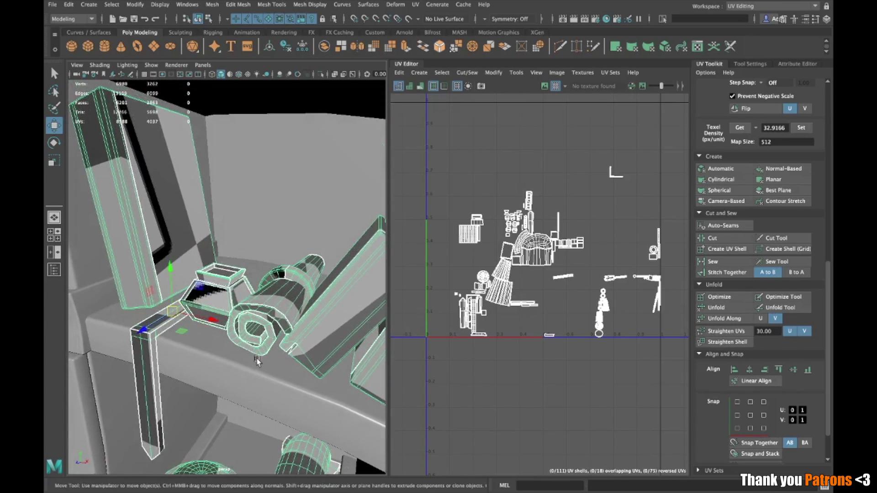
Inspect the middle shelf's hanging strap and neighbouring props from several angles.
{"action": "left_click_drag", "start_coordinate": [224, 324], "coordinate": [225, 320], "text": "alt"}
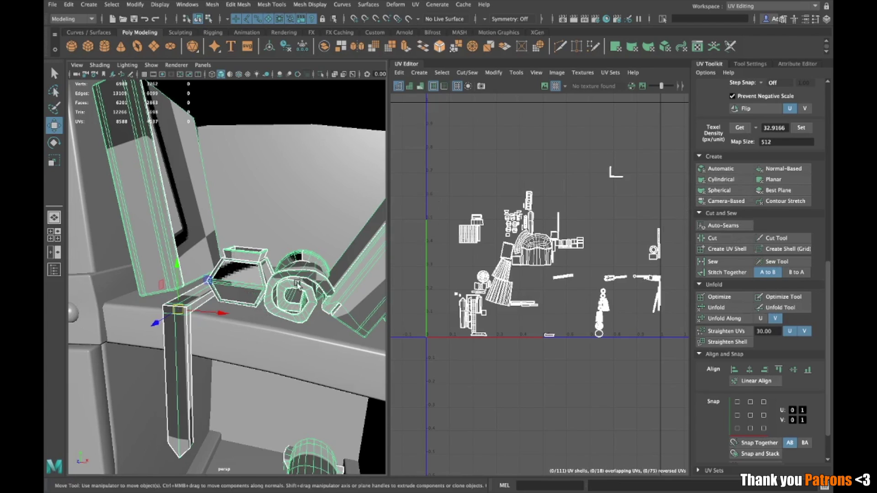
{"action": "left_click_drag", "start_coordinate": [296, 343], "coordinate": [324, 342], "text": "alt"}
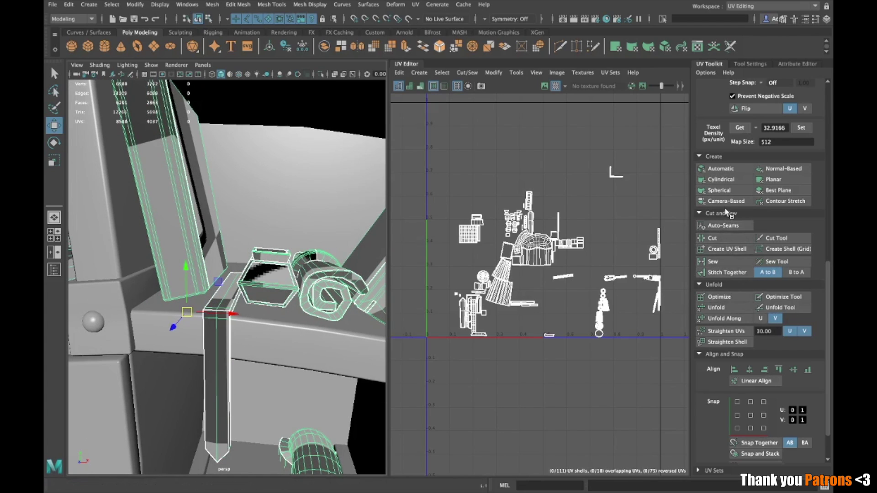
{"action": "left_click_drag", "start_coordinate": [349, 239], "coordinate": [242, 253], "text": "alt"}
{"action": "middle_click_drag", "start_coordinate": [242, 253], "coordinate": [253, 258], "text": "alt"}
{"action": "left_click_drag", "start_coordinate": [252, 258], "coordinate": [254, 267], "text": "alt"}
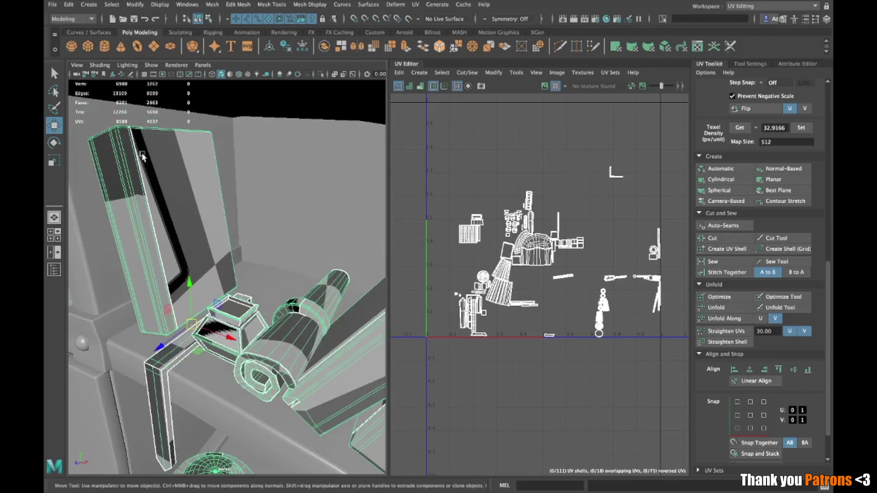
Examine the dome and curved pipe on the lower shelf, and select the pipe's faces to locate their UV shell.
{"action": "left_click_drag", "start_coordinate": [209, 327], "coordinate": [272, 303], "text": "alt"}
{"action": "middle_click_drag", "start_coordinate": [272, 303], "coordinate": [238, 311], "text": "alt"}
{"action": "left_click_drag", "start_coordinate": [238, 311], "coordinate": [213, 317], "text": "alt"}
{"action": "middle_click_drag", "start_coordinate": [213, 317], "coordinate": [259, 320], "text": "alt"}
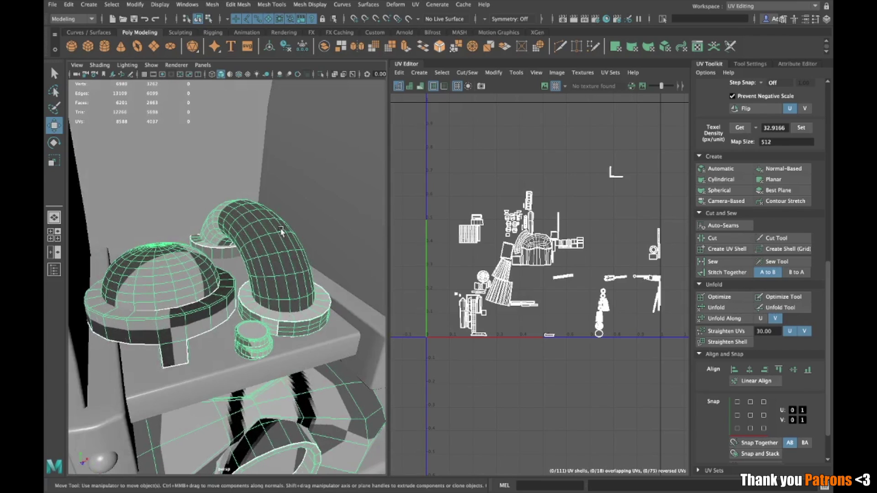
{"action": "right_click_drag", "start_coordinate": [266, 238], "coordinate": [267, 262]}
{"action": "double_click", "coordinate": [266, 250]}
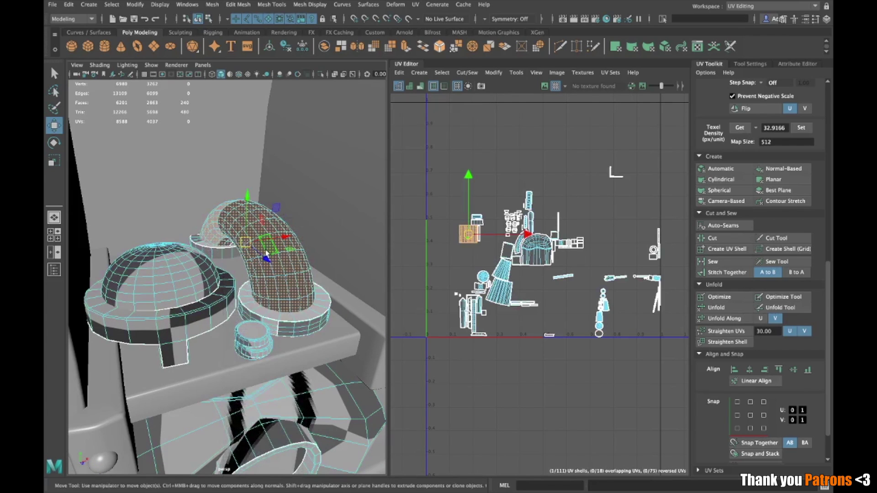
{"action": "left_click_drag", "start_coordinate": [267, 254], "coordinate": [288, 289], "text": "alt"}
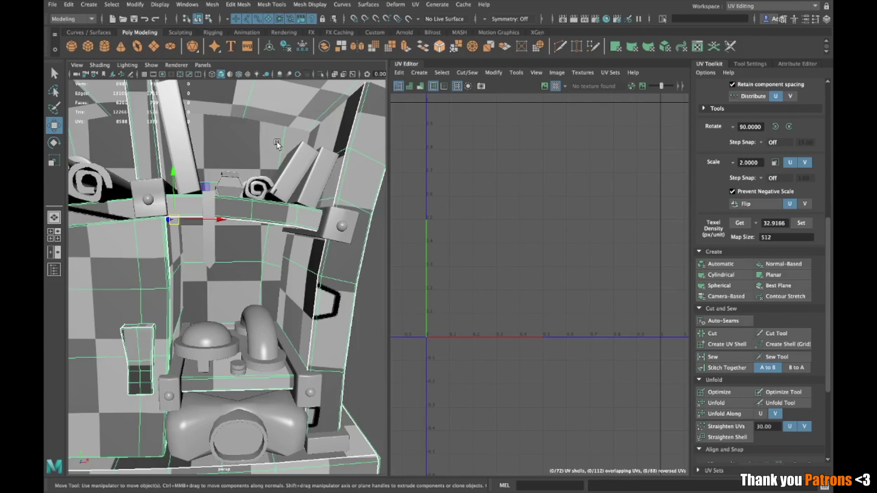
Inspect the checker pattern on the wood mesh across the whole bookcase, and clear the selection.
{"action": "left_click_drag", "start_coordinate": [297, 150], "coordinate": [251, 160], "text": "alt"}
{"action": "scroll", "coordinate": [271, 149], "scroll_direction": "down", "scroll_amount": 3}
{"action": "scroll", "coordinate": [252, 160], "scroll_direction": "down", "scroll_amount": 3}
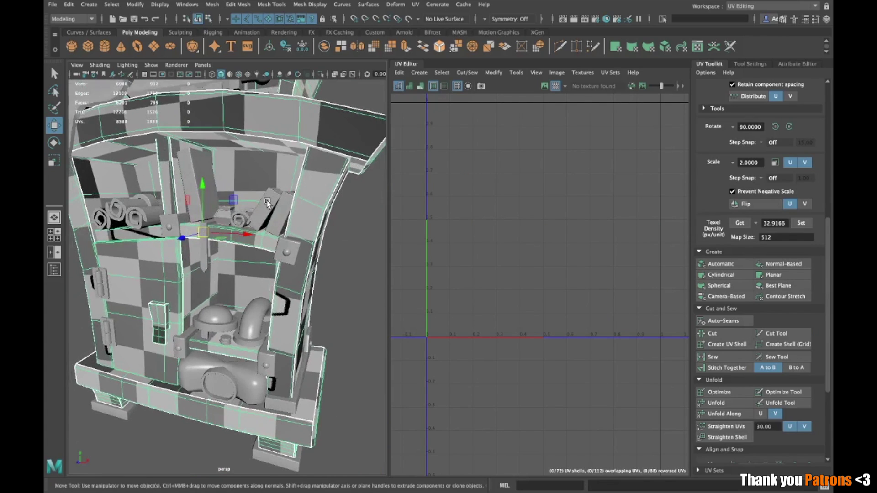
{"action": "middle_click_drag", "start_coordinate": [249, 114], "coordinate": [247, 175], "text": "alt"}
{"action": "right_click_drag", "start_coordinate": [247, 174], "coordinate": [329, 113]}
{"action": "left_click", "coordinate": [327, 96]}
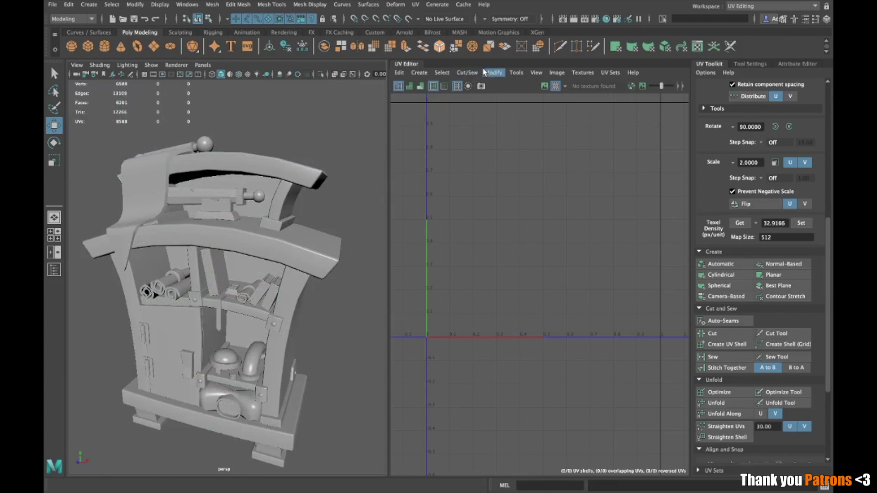
{"action": "left_click", "coordinate": [493, 72]}
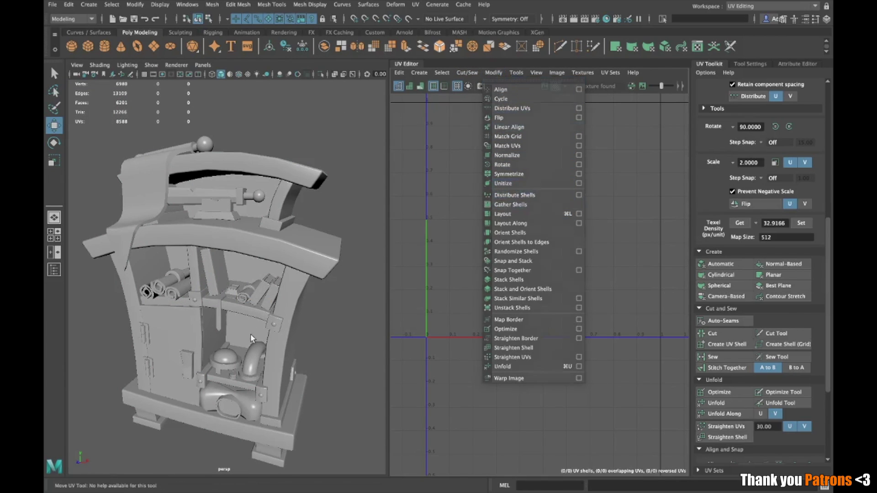
{"action": "left_click", "coordinate": [505, 184]}
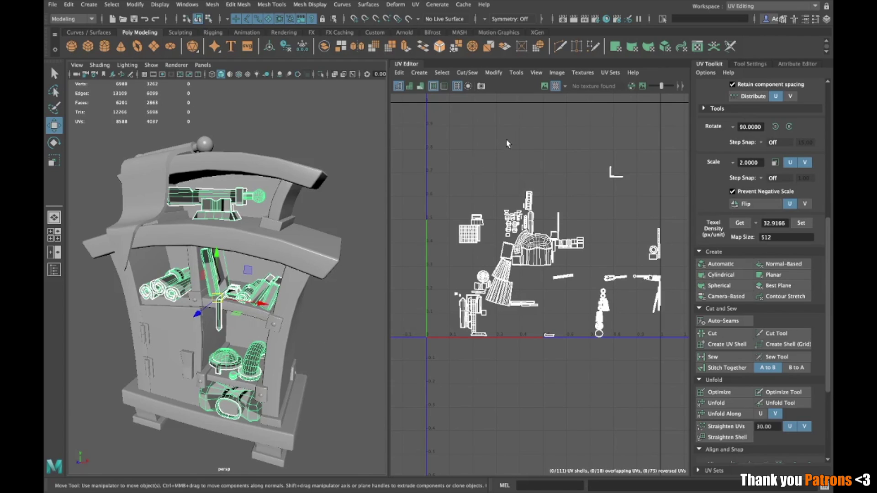
{"action": "left_click", "coordinate": [520, 76]}
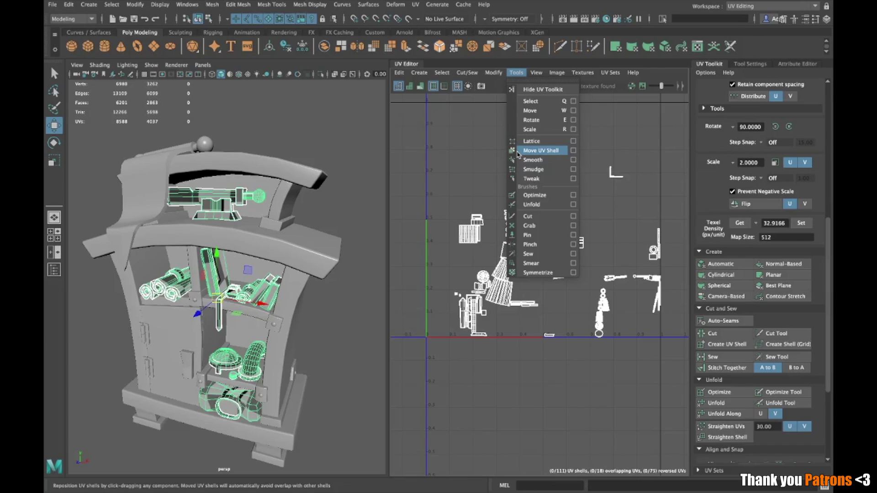
{"action": "left_click", "coordinate": [740, 224]}
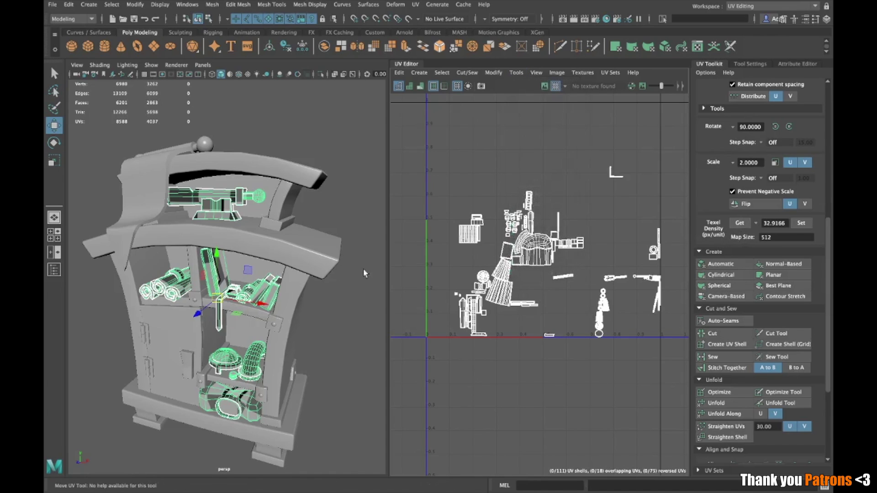
Select the UV shell on the front edge of the wood mesh's side panel, next to the open shelves.
{"action": "mouse_move", "coordinate": [337, 237]}
{"action": "right_mouse_down"}
{"action": "mouse_move", "coordinate": [356, 224]}
{"action": "mouse_move", "coordinate": [342, 226]}
{"action": "right_mouse_up"}
{"action": "left_click", "coordinate": [334, 249]}
{"action": "mouse_move", "coordinate": [546, 211]}
{"action": "right_mouse_down"}
{"action": "mouse_move", "coordinate": [546, 202]}
{"action": "mouse_move", "coordinate": [512, 176]}
{"action": "right_mouse_up"}
{"action": "left_click", "coordinate": [279, 286]}
{"action": "left_click", "coordinate": [281, 288]}
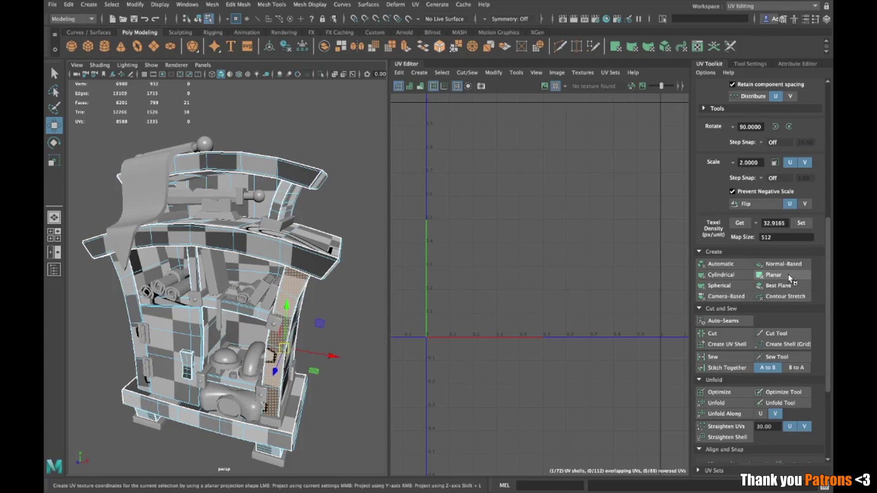
{"action": "left_click", "coordinate": [716, 265]}
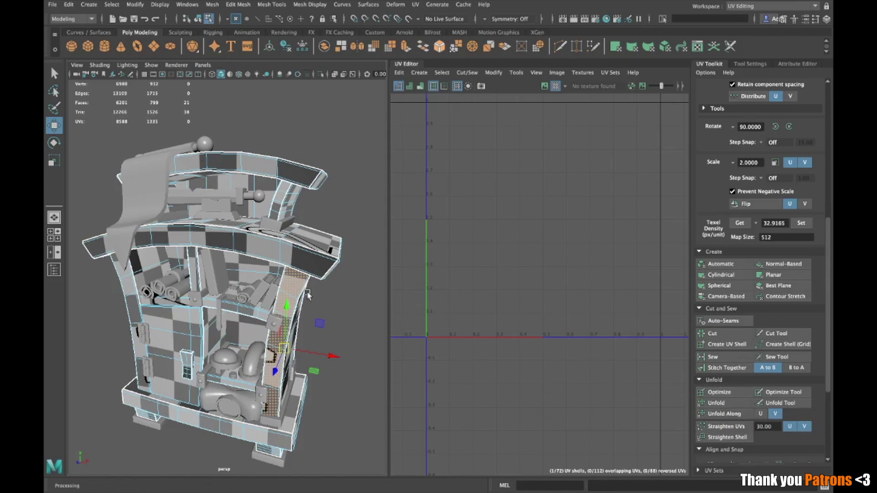
Select all UV shells of every bookcase mesh and lay them out automatically within the 0–1 tile.
{"action": "left_click", "coordinate": [315, 249]}
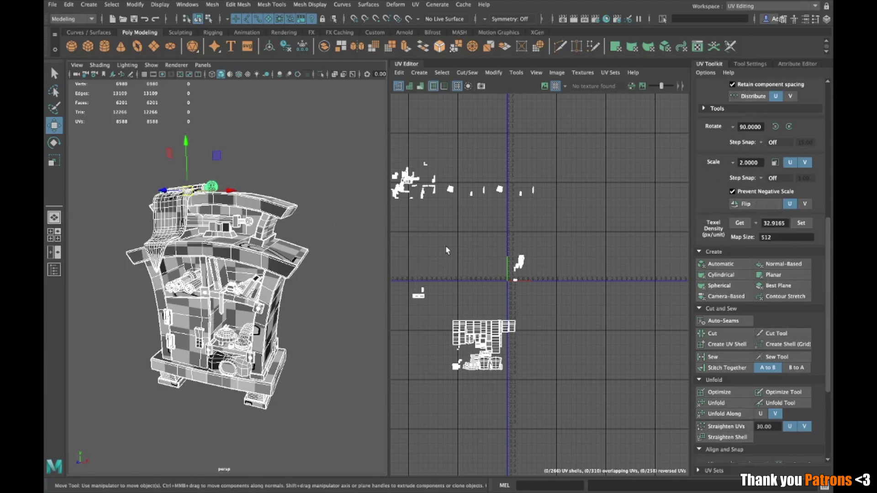
{"action": "middle_click_drag", "start_coordinate": [578, 233], "coordinate": [624, 217], "text": "alt"}
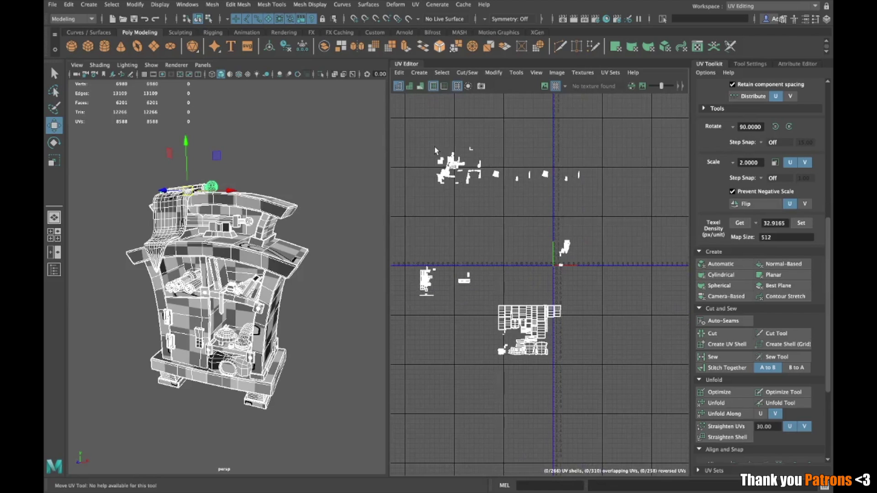
{"action": "middle_click_drag", "start_coordinate": [495, 176], "coordinate": [485, 156], "text": "alt"}
{"action": "right_click_drag", "start_coordinate": [486, 156], "coordinate": [556, 268], "text": "alt"}
{"action": "right_click_drag", "start_coordinate": [496, 196], "coordinate": [456, 181]}
{"action": "left_click_drag", "start_coordinate": [402, 105], "coordinate": [681, 475]}
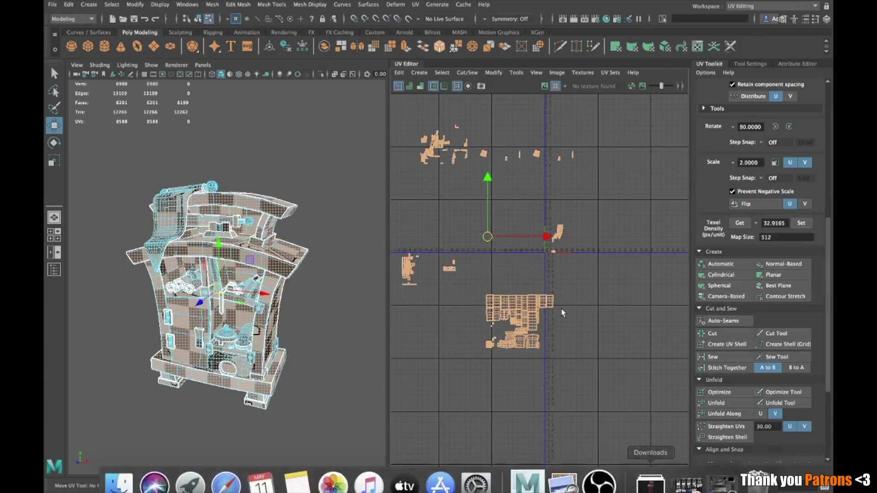
{"action": "right_click", "coordinate": [538, 196], "text": "shift"}
{"action": "right_click_drag", "start_coordinate": [537, 196], "coordinate": [449, 222], "text": "shift"}
{"action": "left_click", "coordinate": [487, 257]}
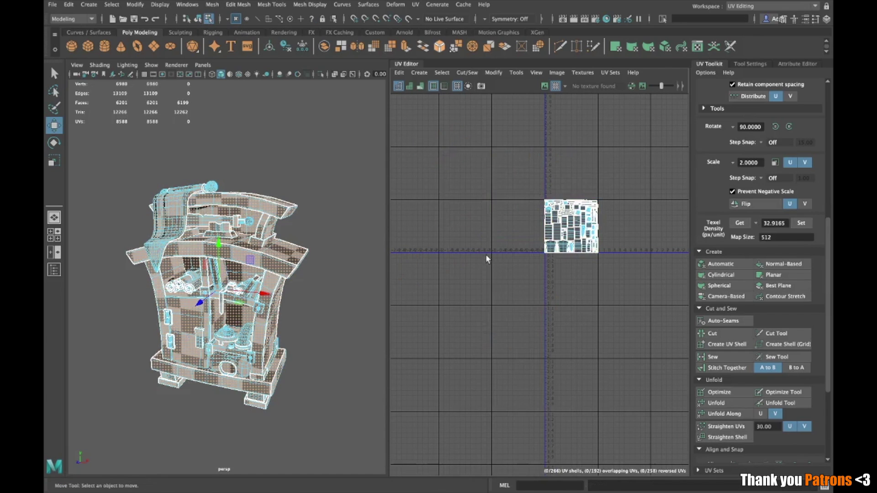
Examine the packed UV layout up close and select the curved roof trim shells to locate them on the model.
{"action": "scroll", "coordinate": [545, 219], "scroll_direction": "down", "scroll_amount": 3}
{"action": "scroll", "coordinate": [550, 222], "scroll_direction": "up", "scroll_amount": 9}
{"action": "middle_click_drag", "start_coordinate": [608, 220], "coordinate": [559, 285], "text": "alt"}
{"action": "scroll", "coordinate": [594, 253], "scroll_direction": "up", "scroll_amount": 1}
{"action": "scroll", "coordinate": [550, 292], "scroll_direction": "up", "scroll_amount": 1}
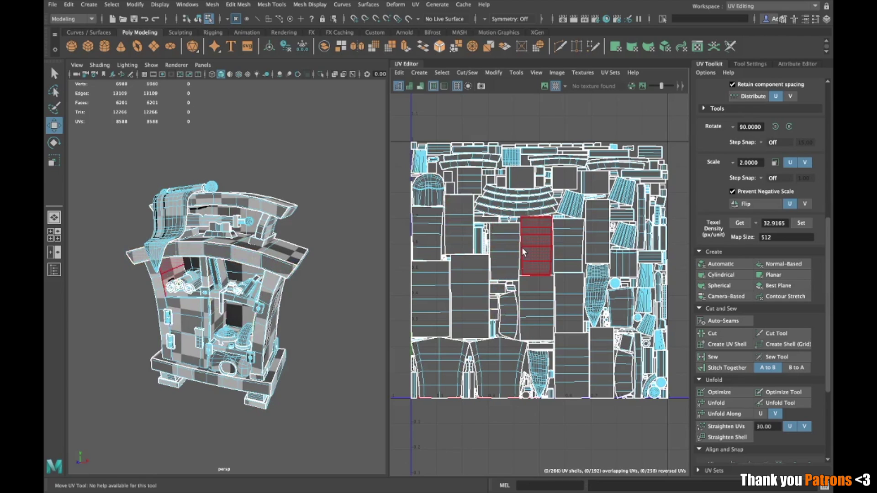
{"action": "left_click", "coordinate": [510, 203]}
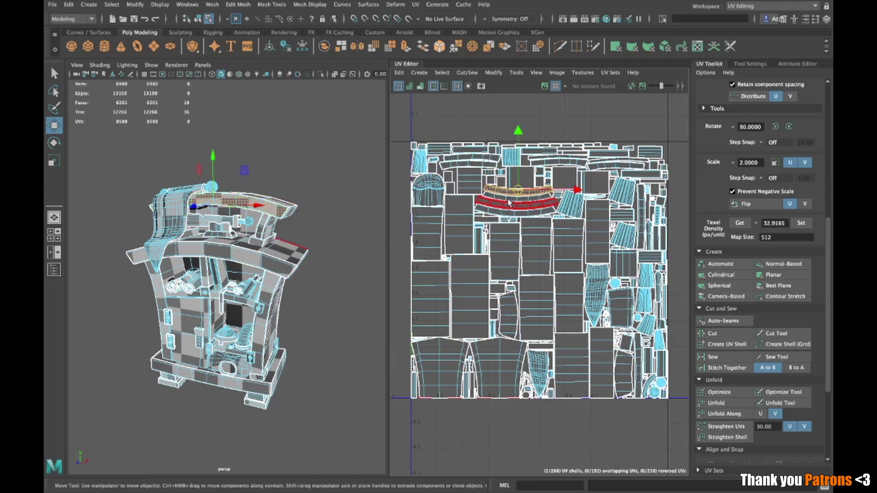
{"action": "left_click", "coordinate": [510, 203]}
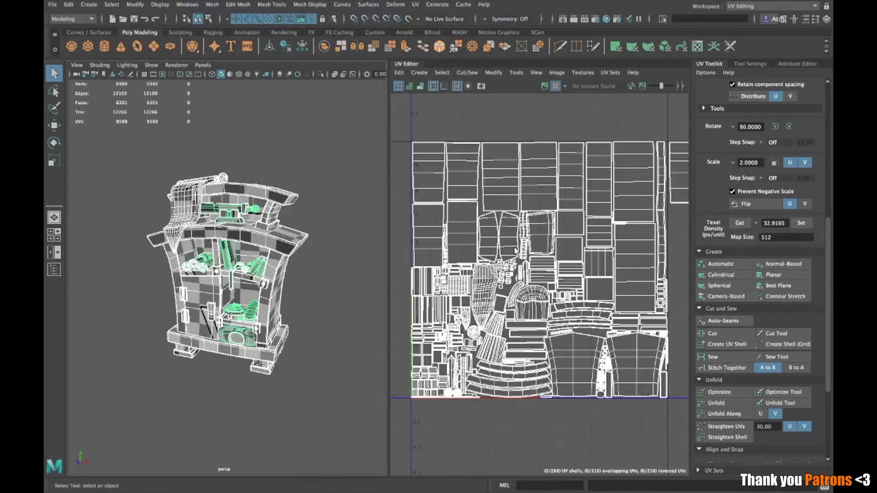
Review the combined UV layout, and select the wood, props and metal meshes in turn to view each one's UV shells.
{"action": "middle_click_drag", "start_coordinate": [516, 239], "coordinate": [515, 233], "text": "alt"}
{"action": "right_click_drag", "start_coordinate": [471, 143], "coordinate": [446, 130]}
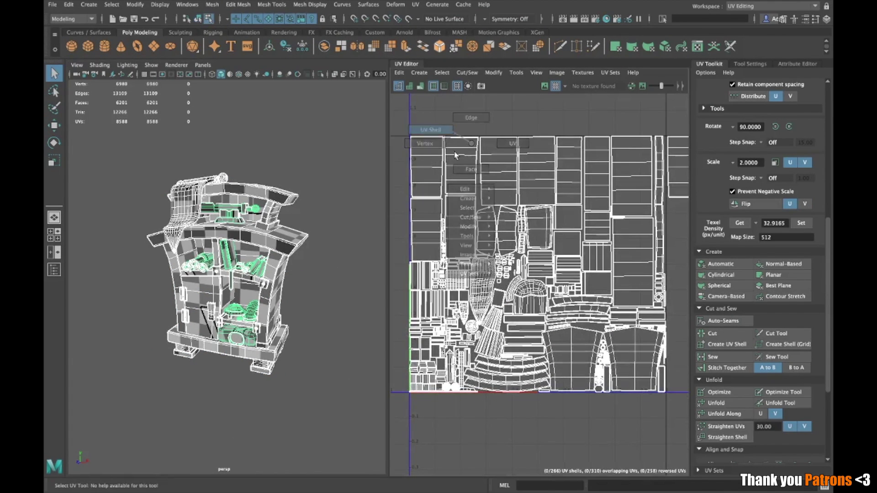
{"action": "right_click_drag", "start_coordinate": [274, 247], "coordinate": [361, 150]}
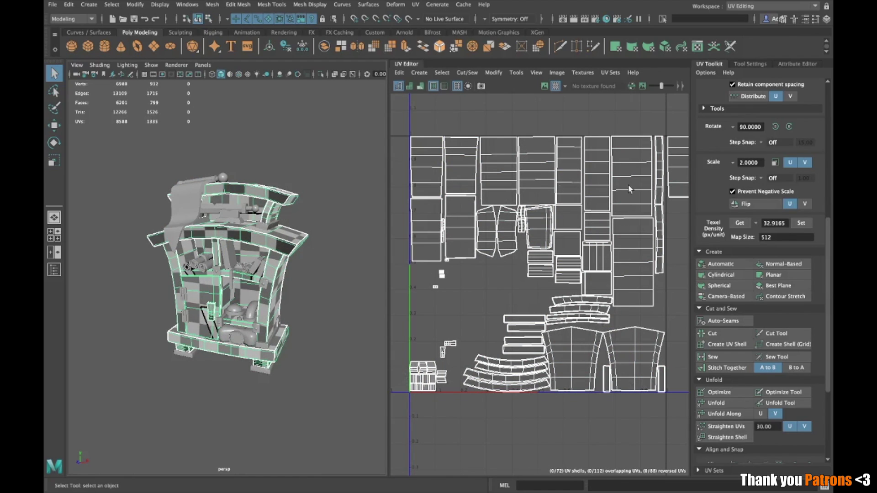
{"action": "left_click", "coordinate": [197, 264]}
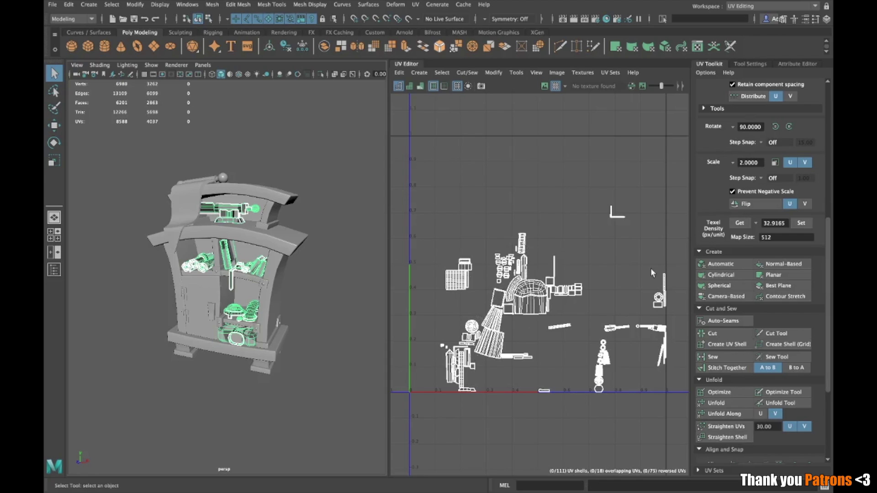
{"action": "left_click", "coordinate": [218, 273]}
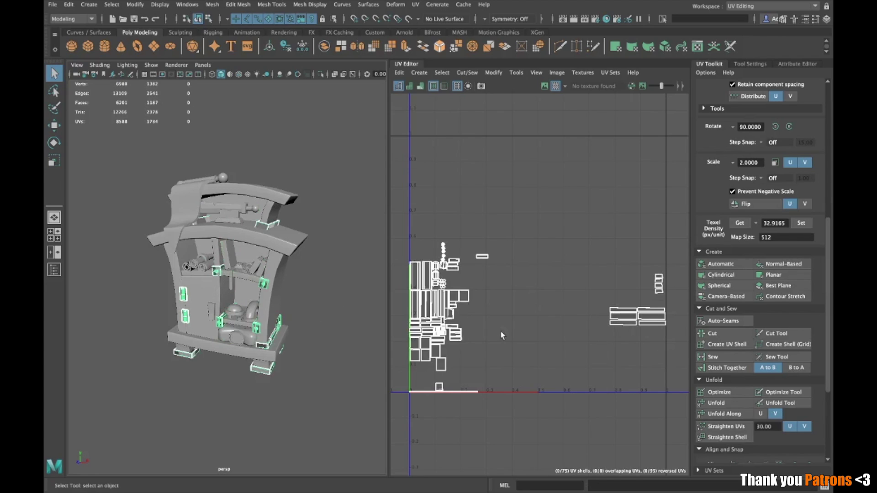
Reselect the metal mesh to inspect its UV shells, and examine all bookcase meshes with their combined UV layout.
{"action": "left_click", "coordinate": [479, 360]}
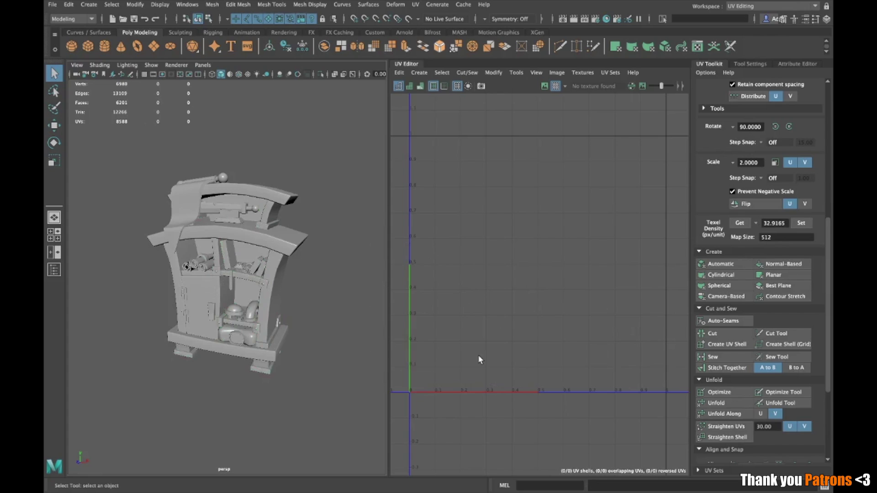
{"action": "left_click", "coordinate": [215, 271]}
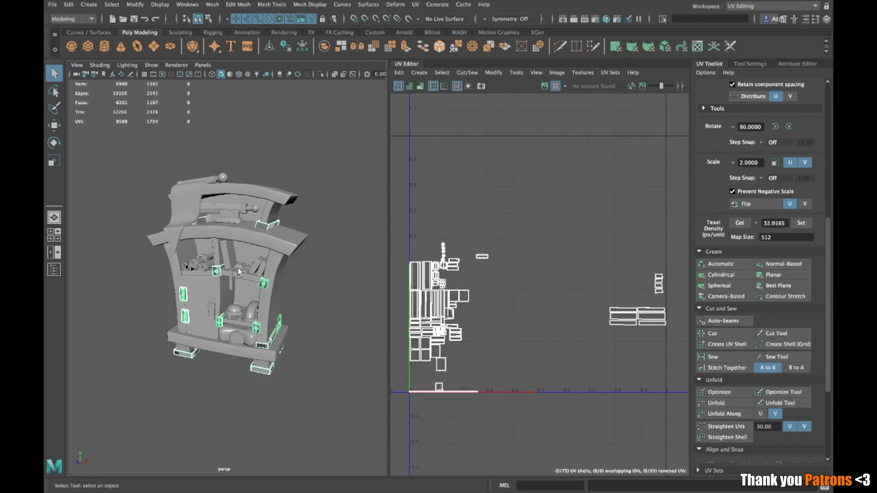
{"action": "left_click_drag", "start_coordinate": [397, 222], "coordinate": [540, 425]}
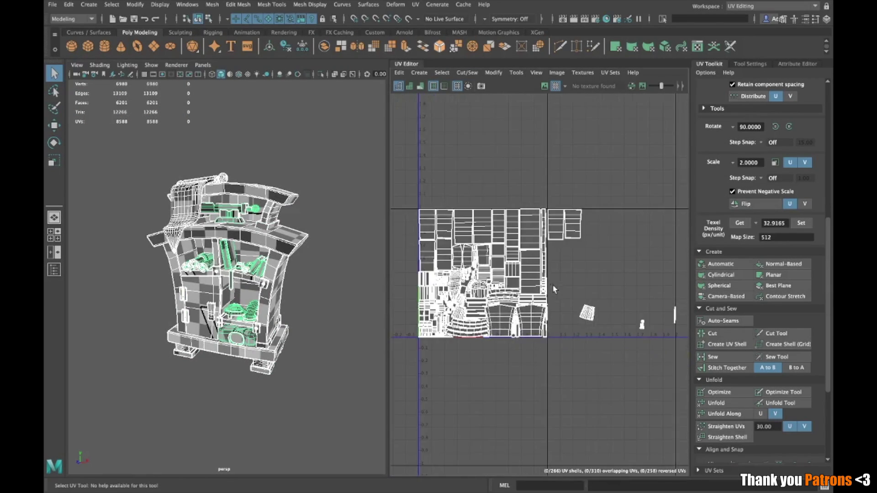
{"action": "scroll", "coordinate": [311, 270], "scroll_direction": "up", "scroll_amount": 8}
{"action": "middle_click_drag", "start_coordinate": [311, 271], "coordinate": [301, 278], "text": "alt"}
{"action": "scroll", "coordinate": [301, 278], "scroll_direction": "down", "scroll_amount": 3}
{"action": "left_click_drag", "start_coordinate": [300, 278], "coordinate": [293, 300], "text": "alt"}
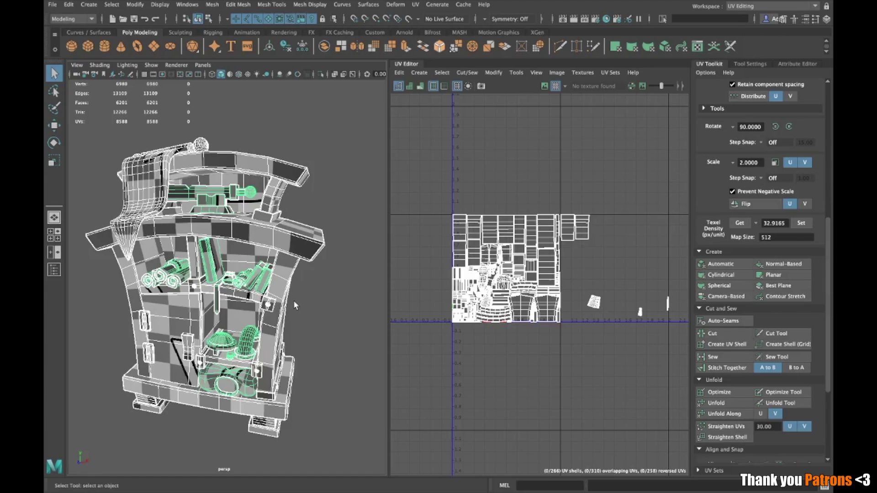
Select the wood mesh and pick all faces of its door-side side panel to locate their UV shells.
{"action": "left_click", "coordinate": [278, 274]}
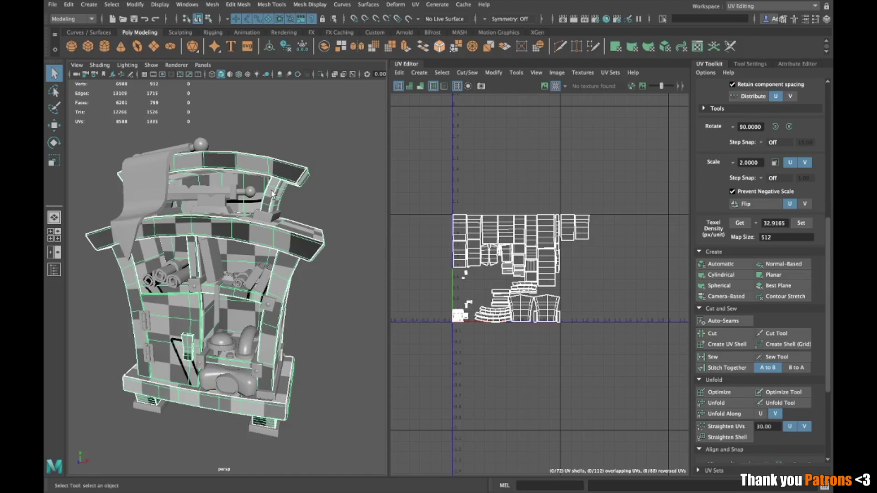
{"action": "left_click", "coordinate": [270, 217]}
{"action": "left_click", "coordinate": [285, 208]}
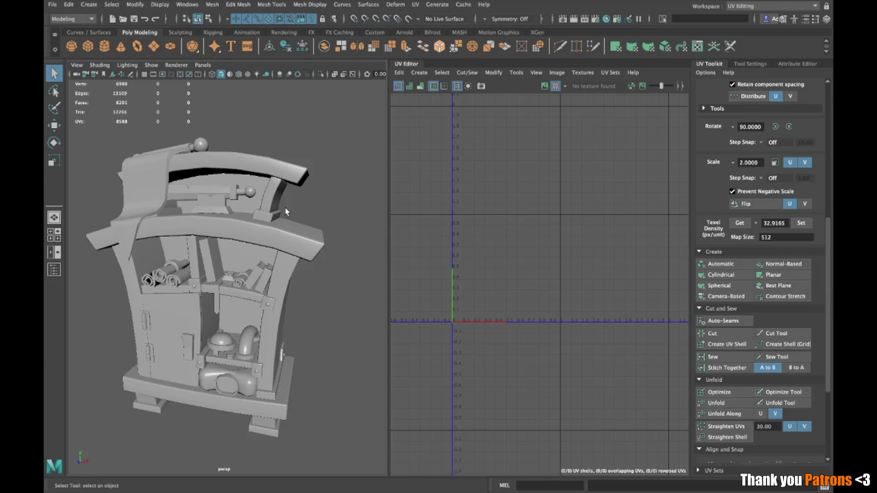
{"action": "left_click", "coordinate": [282, 208]}
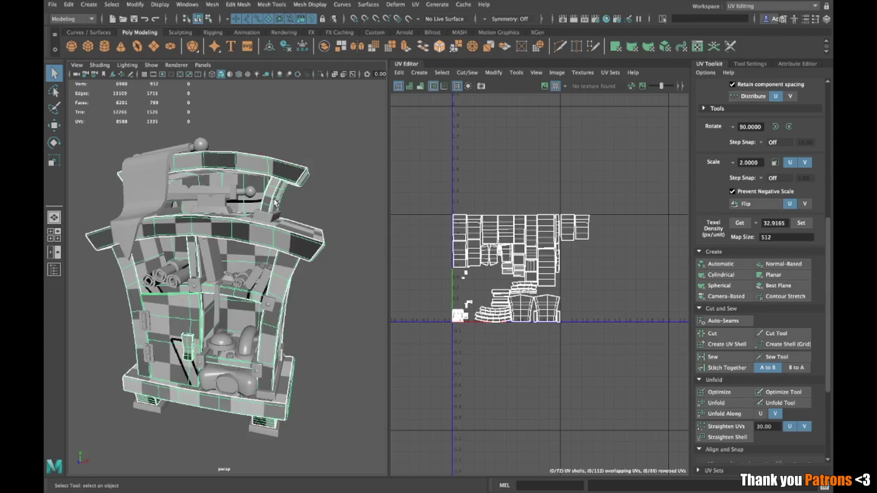
{"action": "right_click_drag", "start_coordinate": [287, 236], "coordinate": [287, 269]}
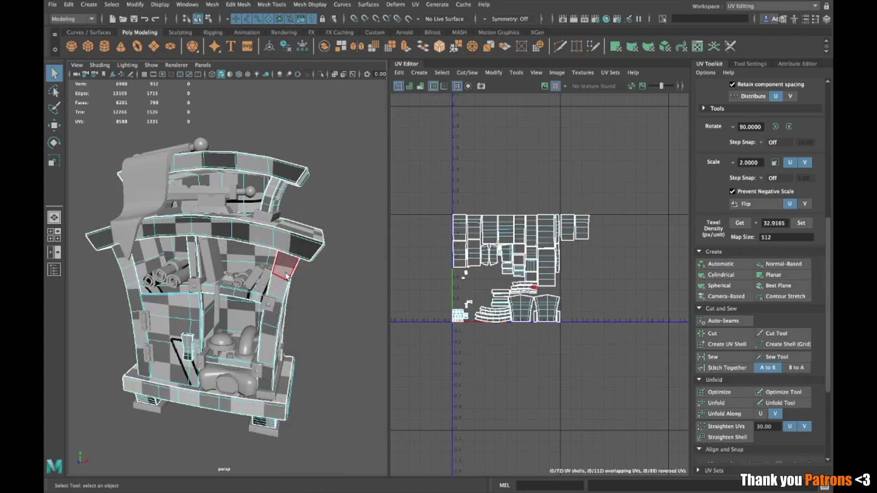
{"action": "double_click", "coordinate": [130, 277]}
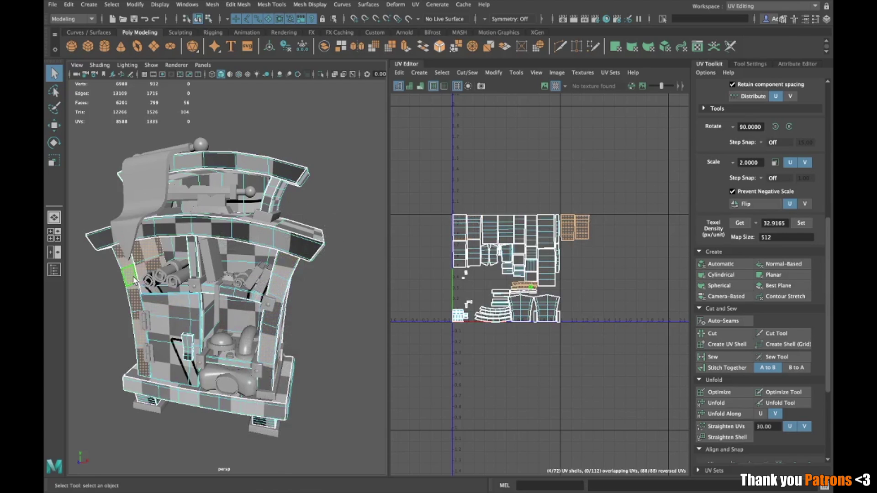
{"action": "left_click", "coordinate": [212, 4]}
{"action": "mouse_move", "coordinate": [271, 147]}
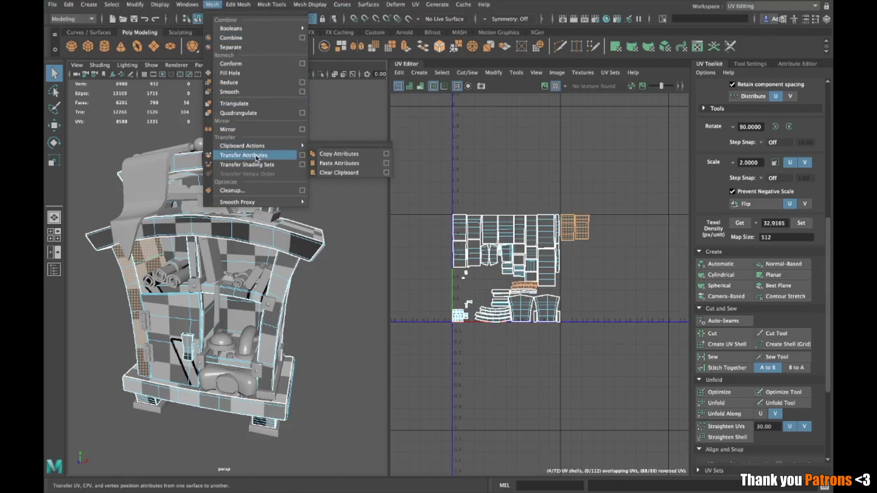
{"action": "left_click", "coordinate": [318, 127]}
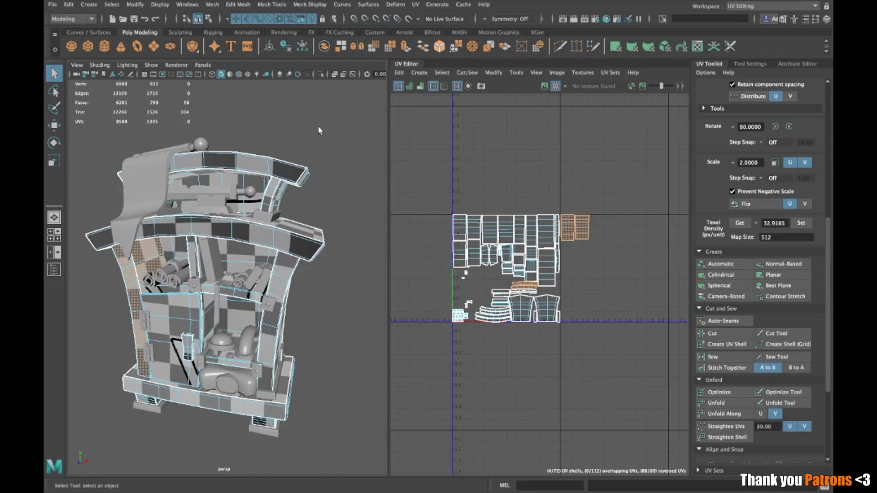
Select the faces of the lower roof and of both side panels in turn to compare their UV shells.
{"action": "left_click", "coordinate": [150, 294]}
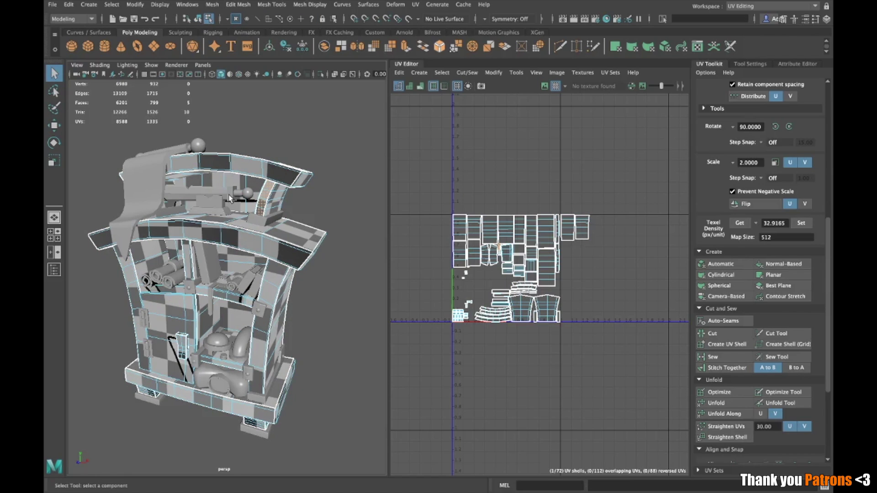
{"action": "left_click", "coordinate": [500, 174]}
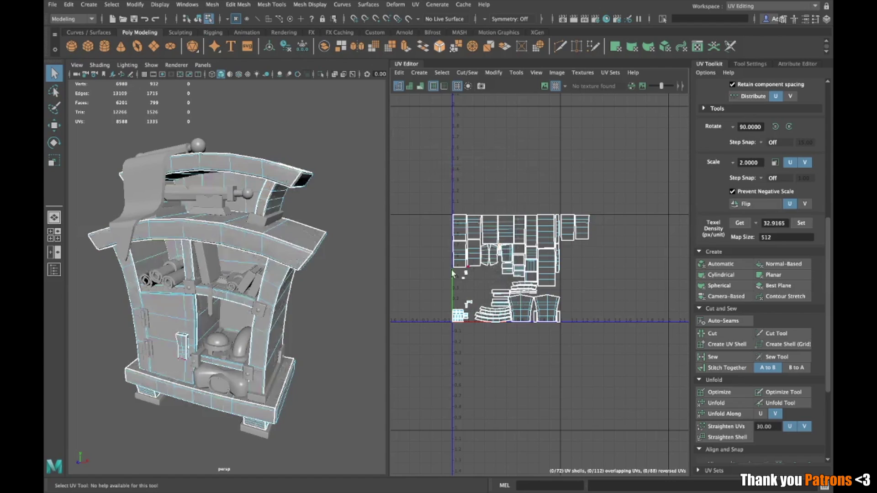
{"action": "right_click_drag", "start_coordinate": [258, 237], "coordinate": [304, 222]}
{"action": "right_click", "coordinate": [257, 238]}
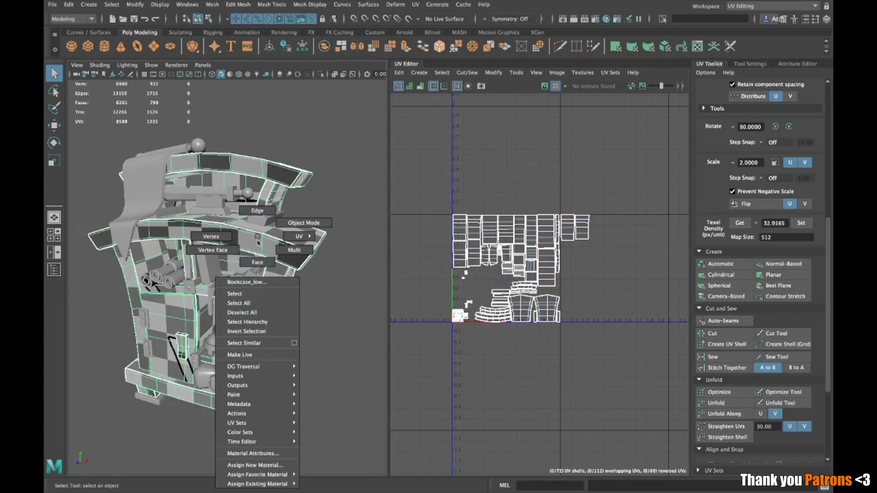
{"action": "right_click_drag", "start_coordinate": [257, 242], "coordinate": [258, 262]}
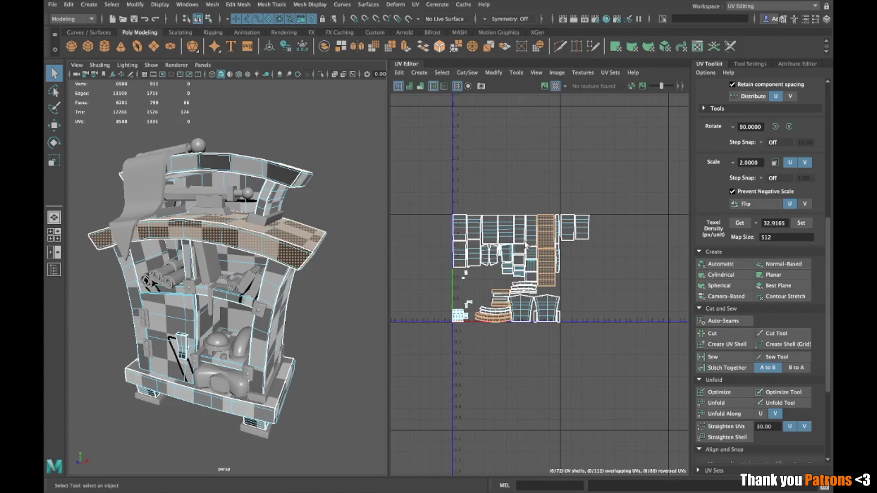
{"action": "double_click", "coordinate": [268, 294]}
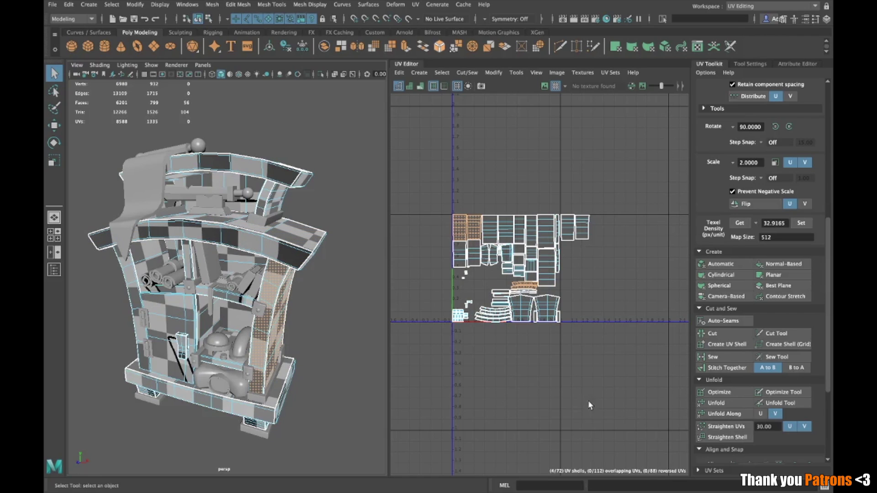
{"action": "double_click", "coordinate": [146, 274]}
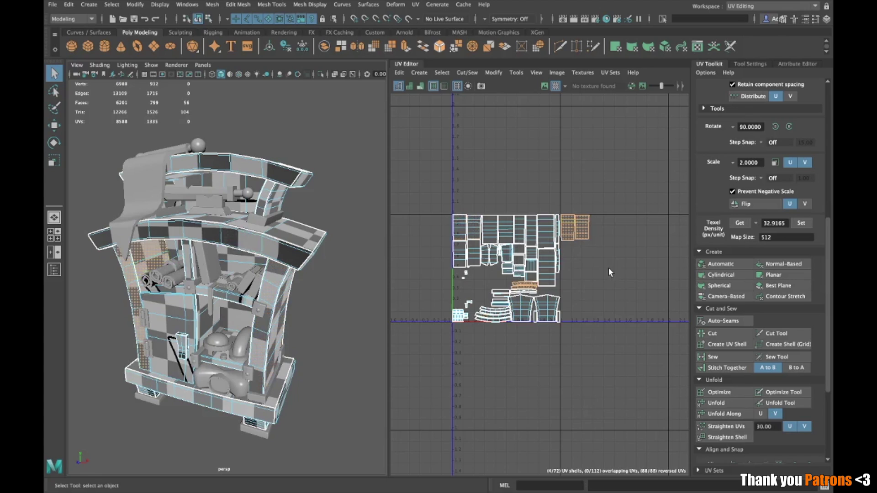
{"action": "left_click", "coordinate": [574, 253]}
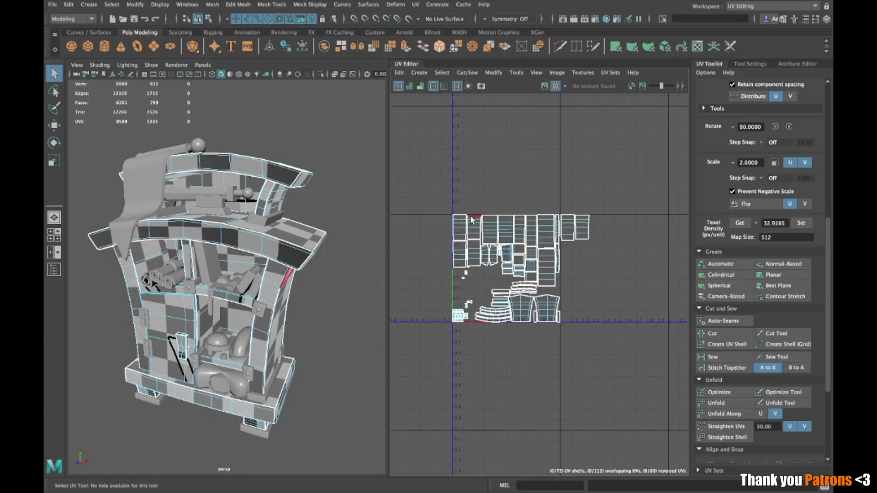
Select the UV shells on the front and back edges of the wood mesh's door-side side panel.
{"action": "left_click_drag", "start_coordinate": [185, 287], "coordinate": [210, 284], "text": "alt"}
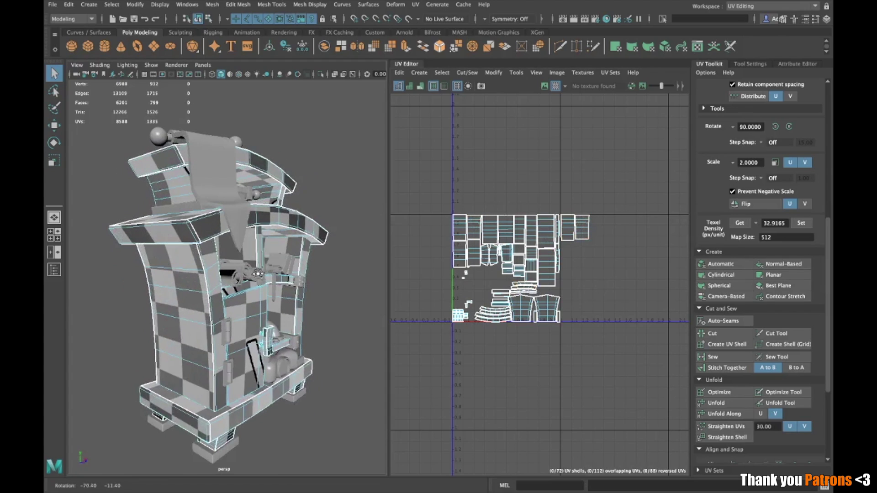
{"action": "left_click", "coordinate": [211, 276]}
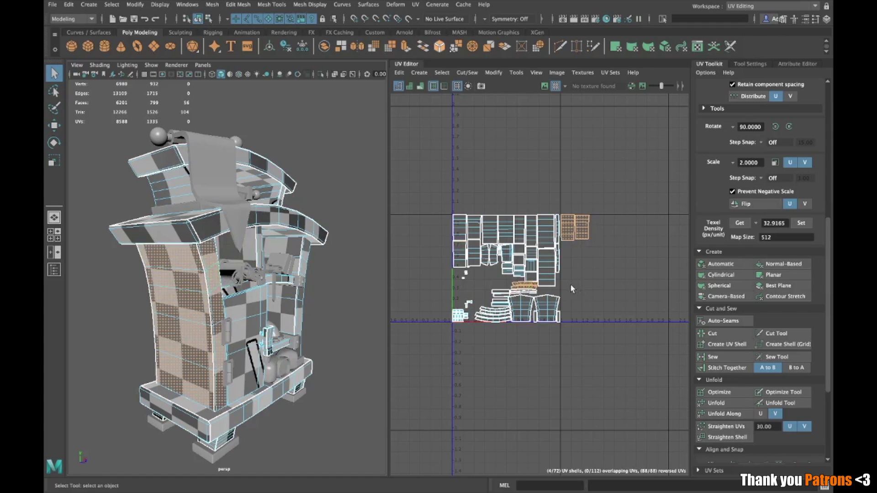
{"action": "scroll", "coordinate": [522, 294], "scroll_direction": "up", "scroll_amount": 8}
{"action": "right_click", "coordinate": [433, 195]}
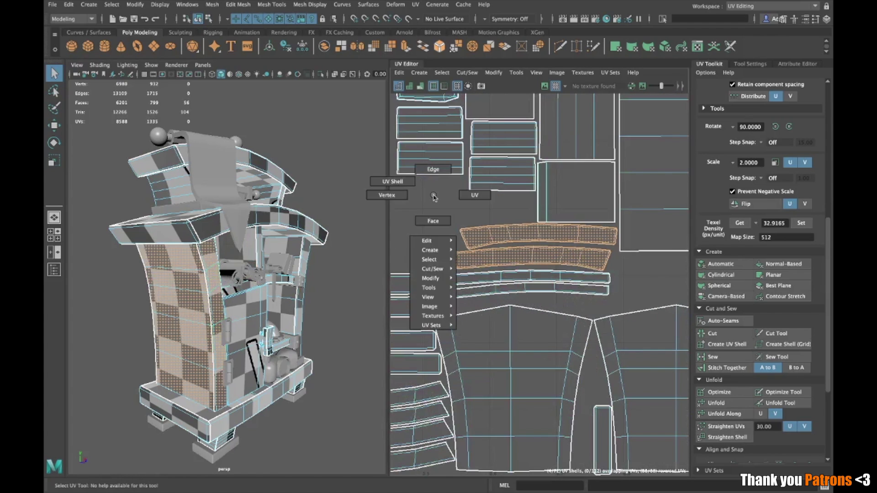
{"action": "right_click_drag", "start_coordinate": [433, 195], "coordinate": [392, 182]}
{"action": "left_click", "coordinate": [212, 280]}
{"action": "left_click_drag", "start_coordinate": [212, 307], "coordinate": [339, 305], "text": "alt"}
{"action": "left_click", "coordinate": [306, 280], "text": "shift"}
{"action": "scroll", "coordinate": [550, 307], "scroll_direction": "down", "scroll_amount": 6}
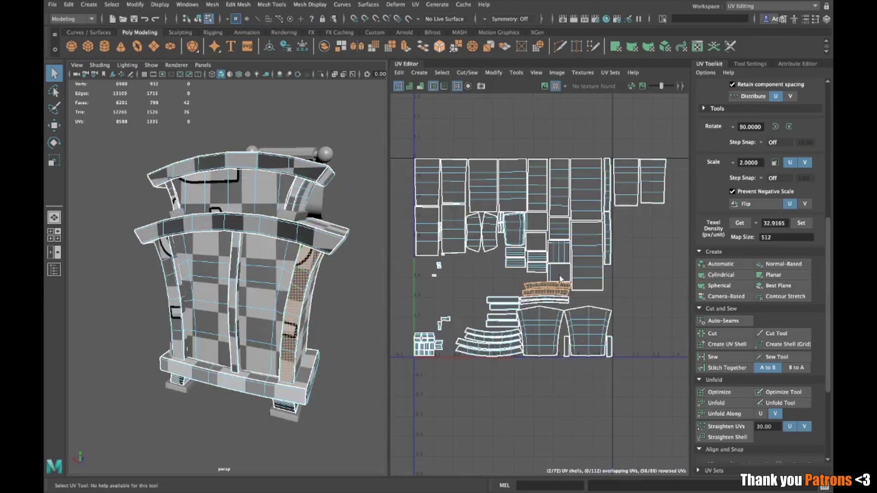
Move the selected edge UV shells 1.0 unit in the positive U direction, out of the 0–1 tile.
{"action": "scroll", "coordinate": [731, 256], "scroll_direction": "up", "scroll_amount": 10}
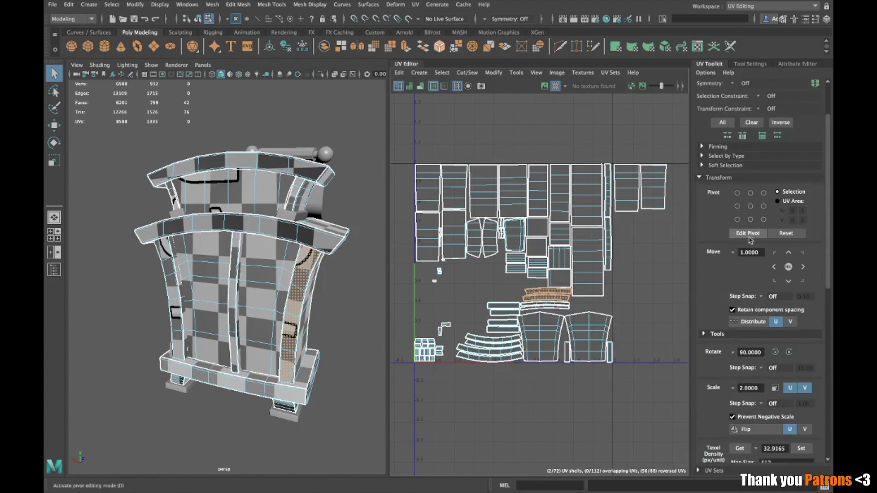
{"action": "left_click", "coordinate": [804, 269]}
{"action": "middle_click_drag", "start_coordinate": [627, 287], "coordinate": [509, 253], "text": "alt"}
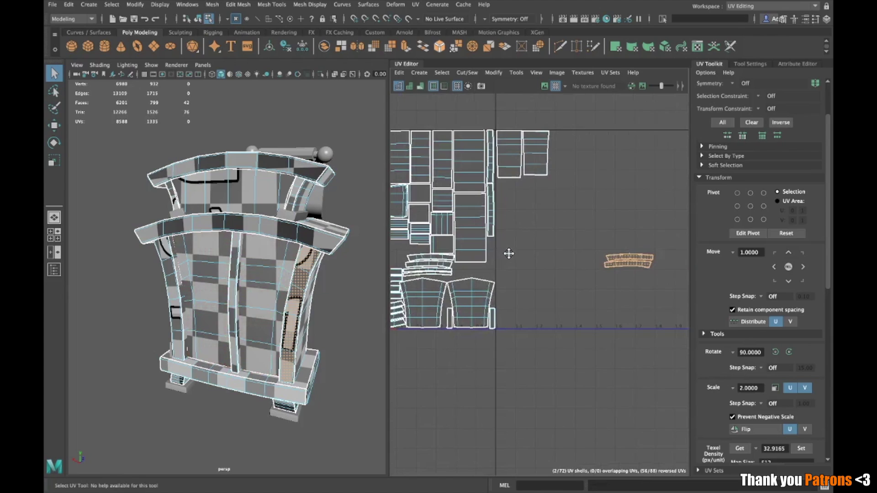
{"action": "left_click", "coordinate": [571, 256]}
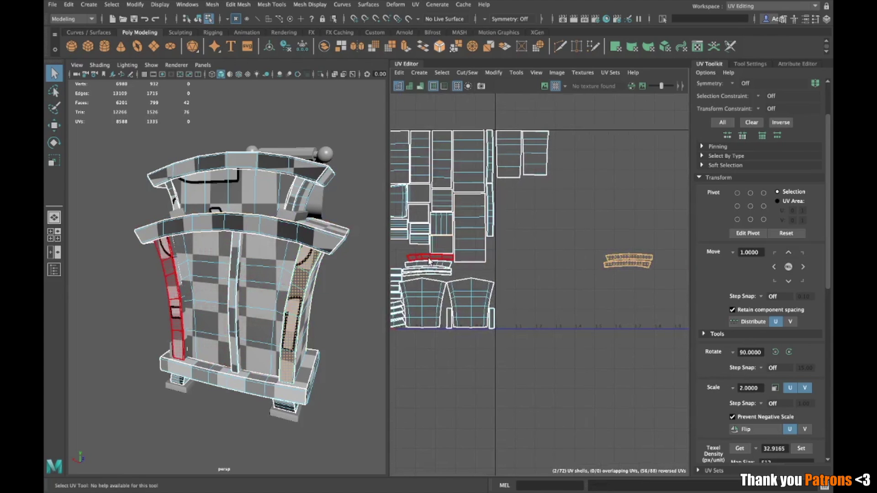
{"action": "middle_click_drag", "start_coordinate": [578, 302], "coordinate": [510, 283], "text": "alt"}
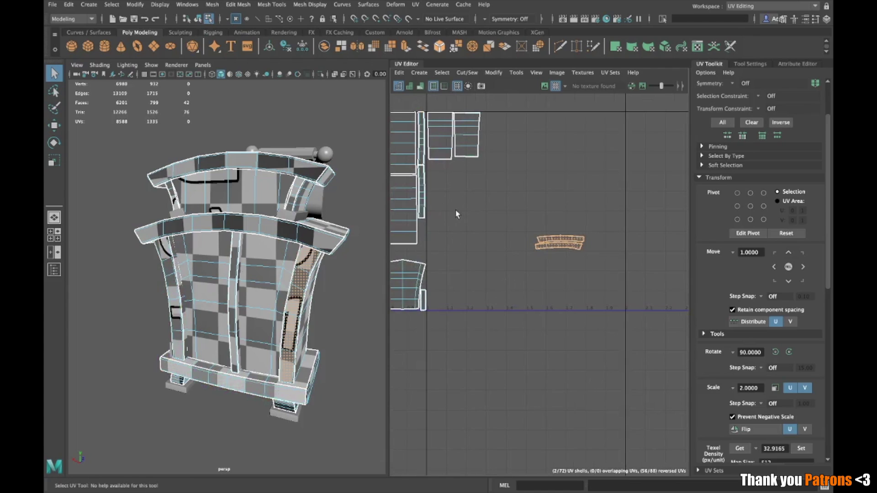
{"action": "middle_click_drag", "start_coordinate": [498, 235], "coordinate": [604, 259], "text": "alt"}
{"action": "right_click_drag", "start_coordinate": [588, 255], "coordinate": [529, 255], "text": "alt"}
{"action": "middle_click_drag", "start_coordinate": [529, 255], "coordinate": [522, 261], "text": "alt"}
{"action": "left_click_drag", "start_coordinate": [347, 234], "coordinate": [145, 244], "text": "alt"}
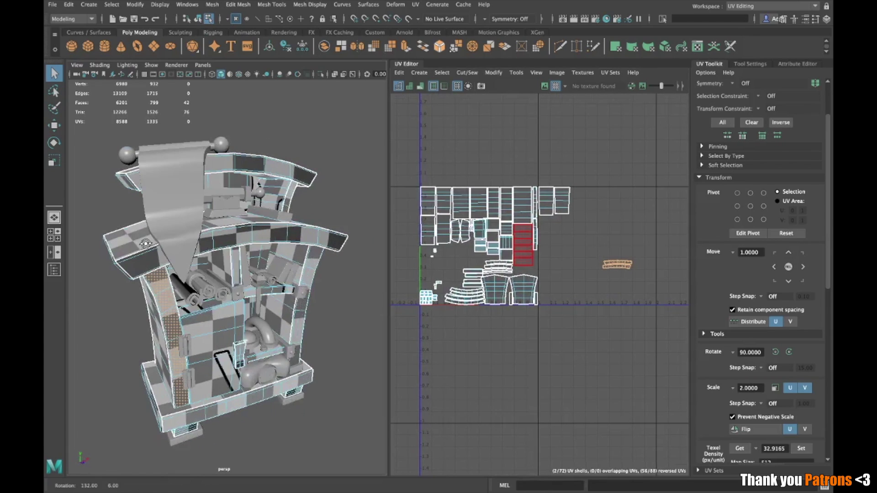
{"action": "left_click_drag", "start_coordinate": [256, 251], "coordinate": [160, 265], "text": "alt"}
{"action": "middle_click_drag", "start_coordinate": [160, 265], "coordinate": [181, 277], "text": "alt"}
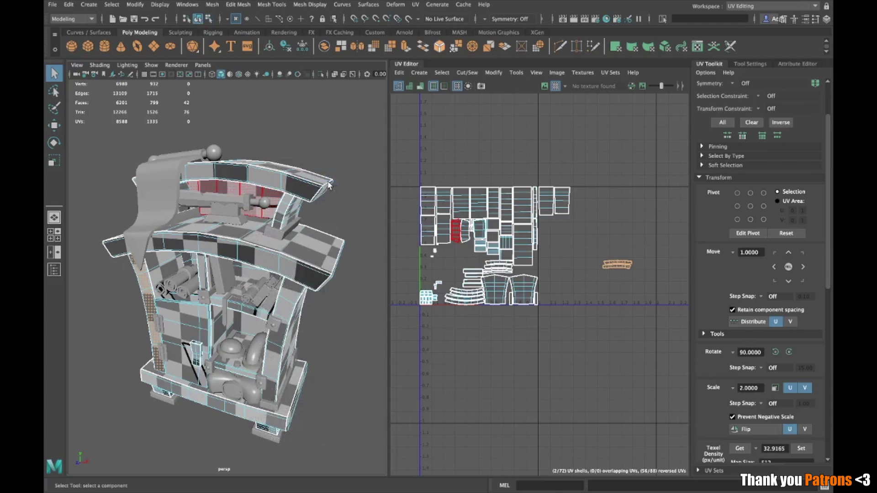
Select all wood-mesh UV shells lying outside the 0–1 tile and move them back 1.0 unit along U.
{"action": "key", "text": "F8"}
{"action": "left_click", "coordinate": [284, 196]}
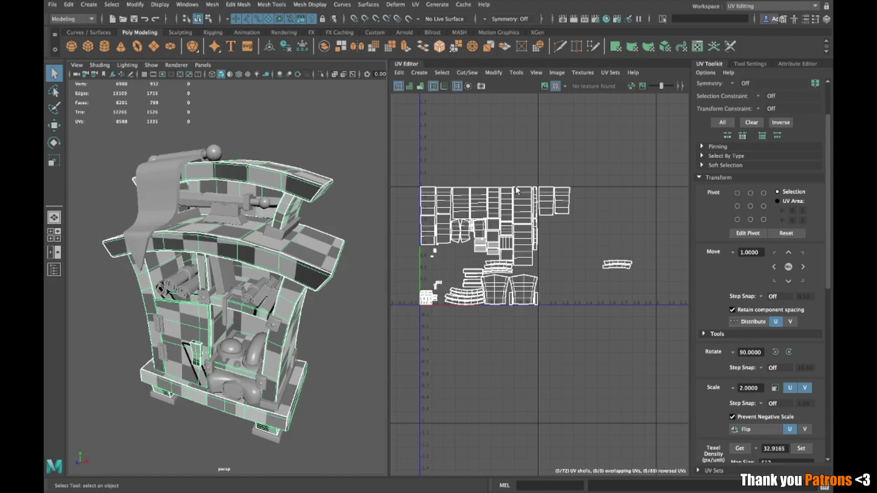
{"action": "left_click_drag", "start_coordinate": [562, 178], "coordinate": [660, 372]}
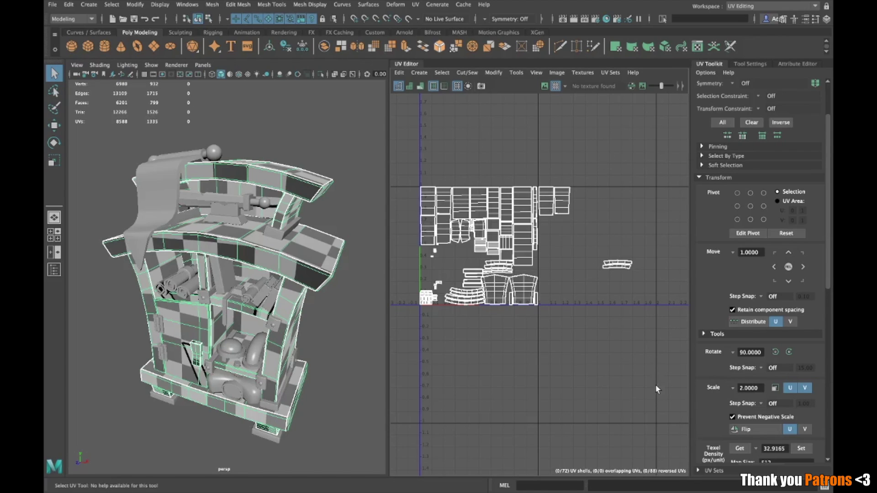
{"action": "left_click_drag", "start_coordinate": [552, 176], "coordinate": [643, 319]}
{"action": "right_click_drag", "start_coordinate": [522, 223], "coordinate": [539, 180]}
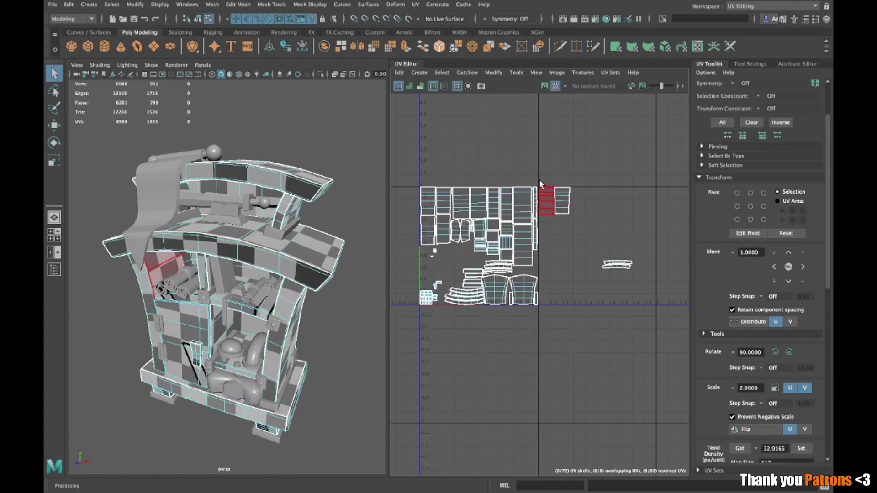
{"action": "left_click_drag", "start_coordinate": [540, 173], "coordinate": [661, 273]}
{"action": "left_click", "coordinate": [773, 267]}
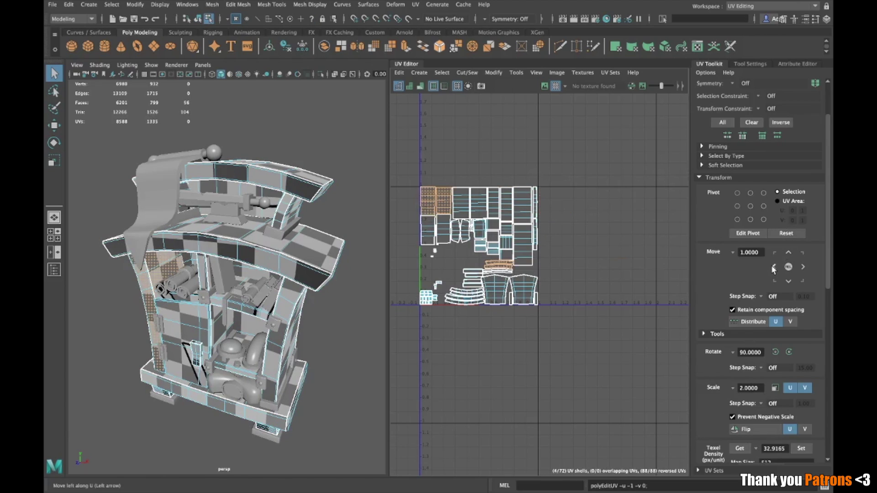
Return to object selection, select all bookcase meshes and examine their combined packed UV layout up close.
{"action": "right_click_drag", "start_coordinate": [493, 124], "coordinate": [485, 130]}
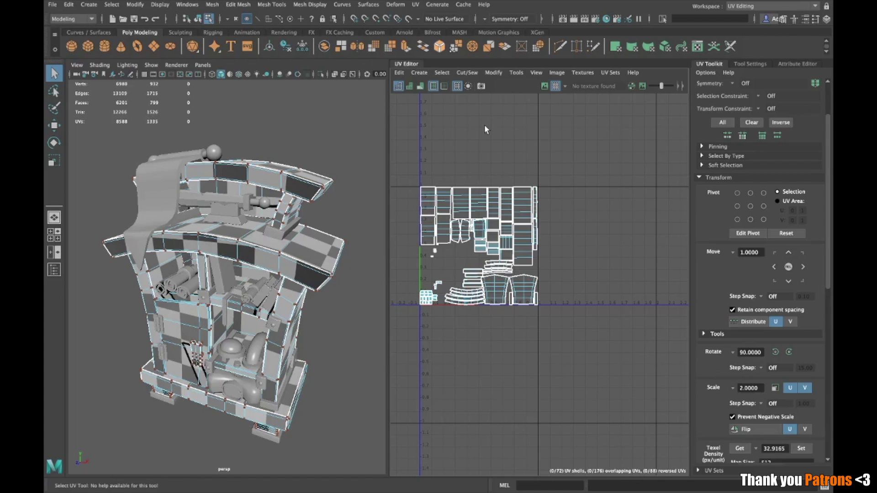
{"action": "key", "text": "F8"}
{"action": "left_click_drag", "start_coordinate": [231, 315], "coordinate": [224, 299], "text": "alt"}
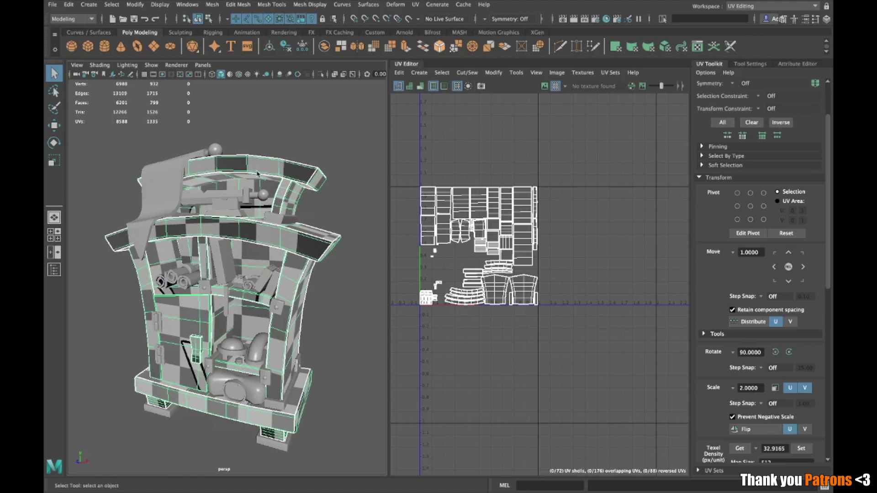
{"action": "left_click_drag", "start_coordinate": [86, 112], "coordinate": [368, 462]}
{"action": "scroll", "coordinate": [448, 292], "scroll_direction": "down", "scroll_amount": 3}
{"action": "scroll", "coordinate": [471, 268], "scroll_direction": "up", "scroll_amount": 1}
{"action": "right_click_drag", "start_coordinate": [481, 276], "coordinate": [478, 344], "text": "alt"}
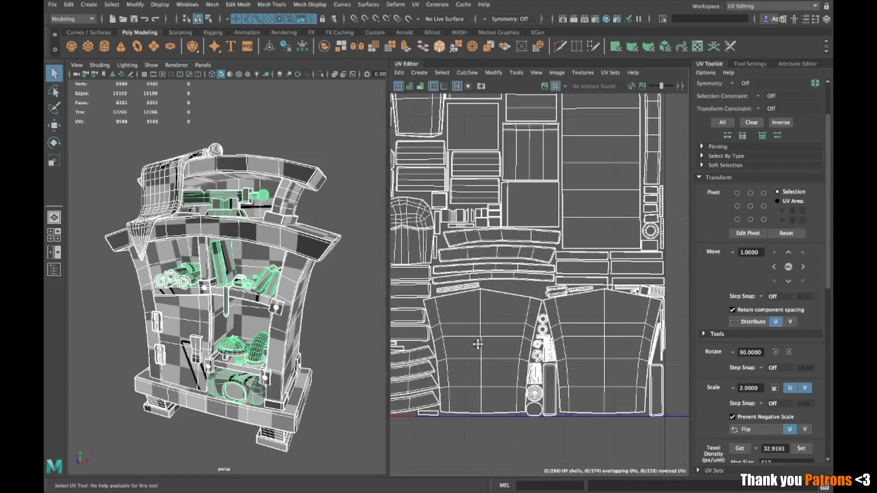
Examine the spacing of the large panel shells and the small shells packed around them along the tile edges.
{"action": "middle_click_drag", "start_coordinate": [478, 344], "coordinate": [452, 297], "text": "alt"}
{"action": "right_click_drag", "start_coordinate": [516, 298], "coordinate": [627, 380], "text": "alt"}
{"action": "middle_click_drag", "start_coordinate": [531, 343], "coordinate": [479, 311], "text": "alt"}
{"action": "middle_click_drag", "start_coordinate": [589, 311], "coordinate": [515, 340], "text": "alt"}
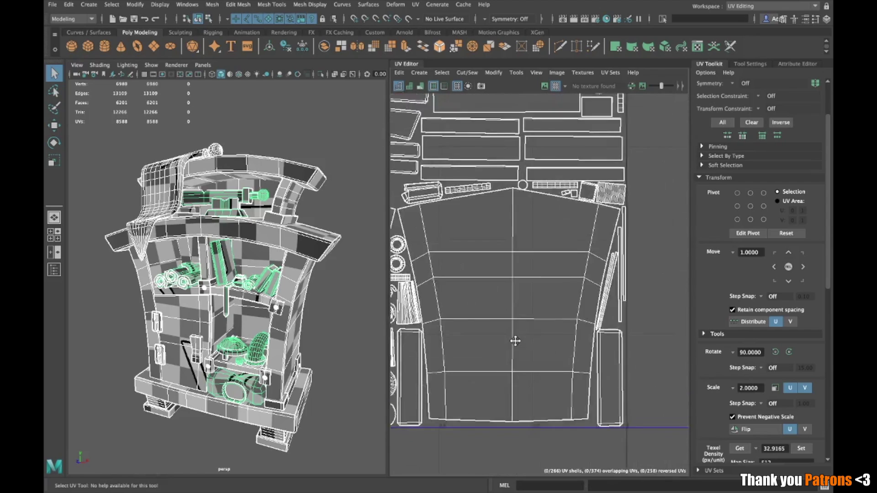
{"action": "right_click_drag", "start_coordinate": [545, 146], "coordinate": [544, 254], "text": "alt"}
{"action": "middle_click_drag", "start_coordinate": [584, 216], "coordinate": [486, 278], "text": "alt"}
{"action": "right_click_drag", "start_coordinate": [486, 278], "coordinate": [509, 290], "text": "alt"}
{"action": "middle_click_drag", "start_coordinate": [459, 103], "coordinate": [475, 336], "text": "alt"}
{"action": "right_click_drag", "start_coordinate": [474, 335], "coordinate": [450, 322], "text": "alt"}
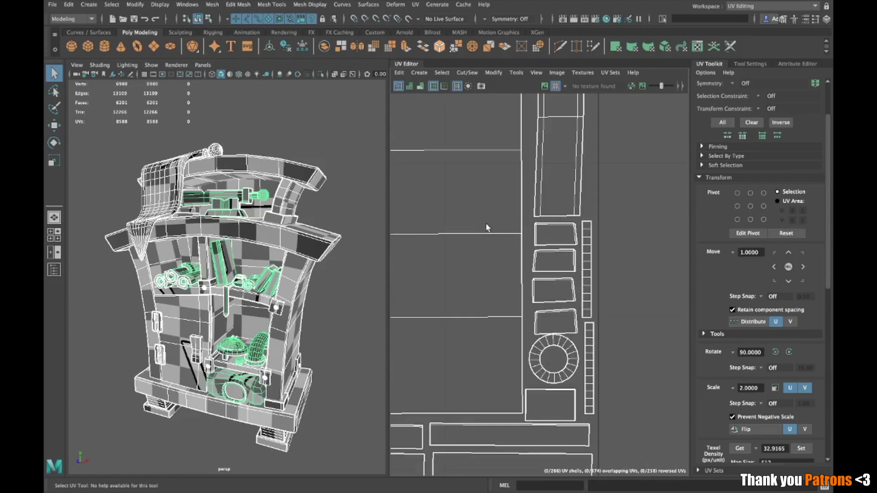
Examine how the remaining plank, trim, book and prop shells are packed across the rest of the UV layout.
{"action": "middle_click_drag", "start_coordinate": [488, 227], "coordinate": [558, 361], "text": "alt"}
{"action": "middle_click_drag", "start_coordinate": [526, 231], "coordinate": [513, 399], "text": "alt"}
{"action": "middle_click_drag", "start_coordinate": [565, 269], "coordinate": [549, 373], "text": "alt"}
{"action": "middle_click_drag", "start_coordinate": [475, 265], "coordinate": [695, 172], "text": "alt"}
{"action": "middle_click_drag", "start_coordinate": [656, 453], "coordinate": [613, 147], "text": "alt"}
{"action": "middle_click_drag", "start_coordinate": [487, 395], "coordinate": [615, 274], "text": "alt"}
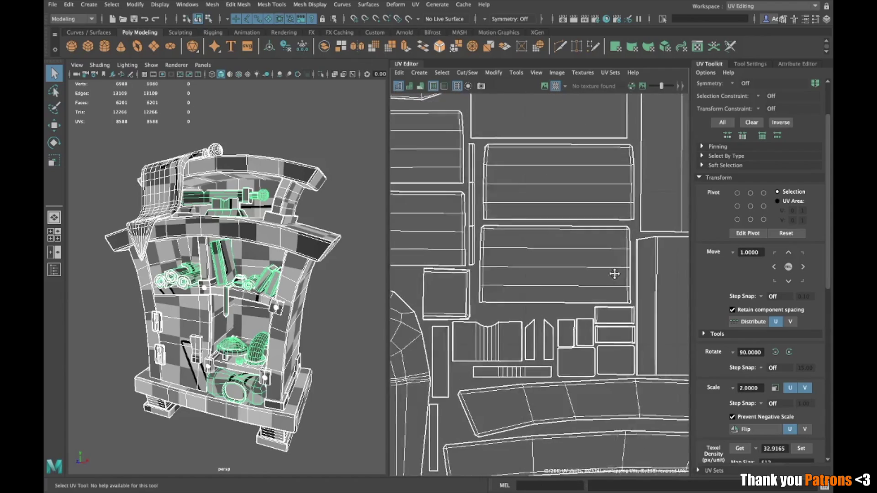
{"action": "middle_click_drag", "start_coordinate": [503, 358], "coordinate": [608, 276], "text": "alt"}
{"action": "middle_click_drag", "start_coordinate": [502, 330], "coordinate": [607, 212], "text": "alt"}
{"action": "middle_click_drag", "start_coordinate": [482, 258], "coordinate": [573, 215], "text": "alt"}
{"action": "middle_click_drag", "start_coordinate": [521, 288], "coordinate": [633, 190], "text": "alt"}
{"action": "middle_click_drag", "start_coordinate": [516, 320], "coordinate": [548, 206], "text": "alt"}
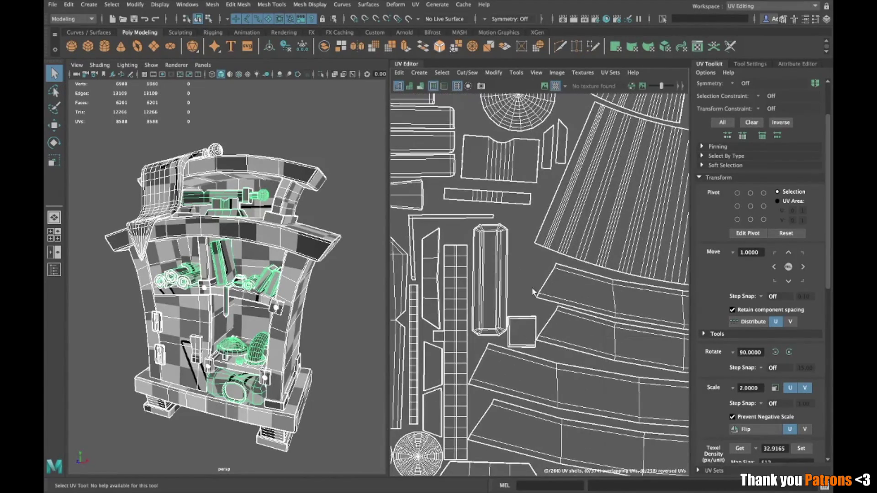
{"action": "middle_click_drag", "start_coordinate": [432, 392], "coordinate": [671, 309], "text": "alt"}
{"action": "scroll", "coordinate": [671, 310], "scroll_direction": "down", "scroll_amount": 4}
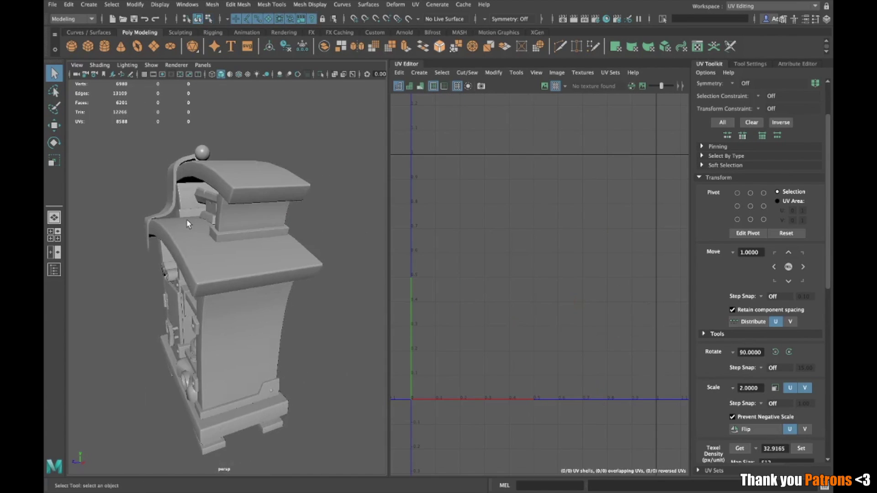
Select the flag mesh draped over the bookcase top and frame it in the 3D view.
{"action": "scroll", "coordinate": [186, 224], "scroll_direction": "up", "scroll_amount": 8}
{"action": "middle_click_drag", "start_coordinate": [187, 224], "coordinate": [238, 329], "text": "alt"}
{"action": "scroll", "coordinate": [229, 325], "scroll_direction": "up", "scroll_amount": 3}
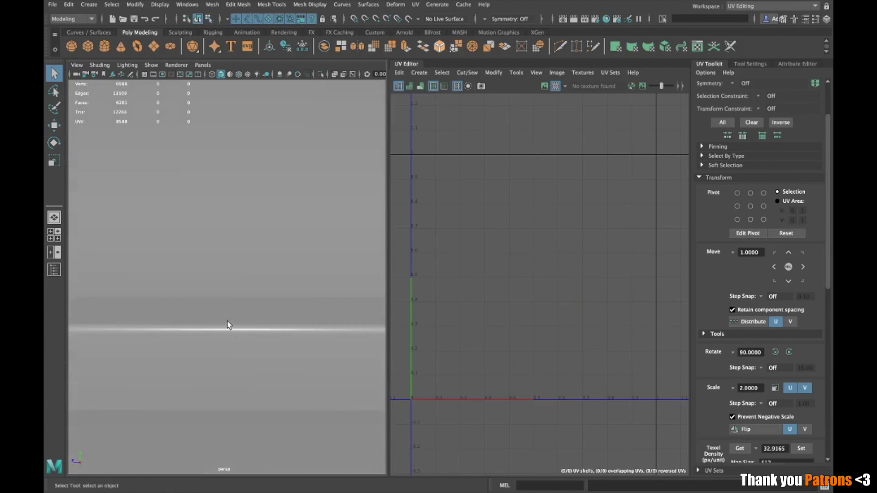
{"action": "scroll", "coordinate": [266, 316], "scroll_direction": "down", "scroll_amount": 4}
{"action": "left_click_drag", "start_coordinate": [266, 316], "coordinate": [279, 288], "text": "alt"}
{"action": "left_click", "coordinate": [291, 235]}
{"action": "key", "text": "f"}
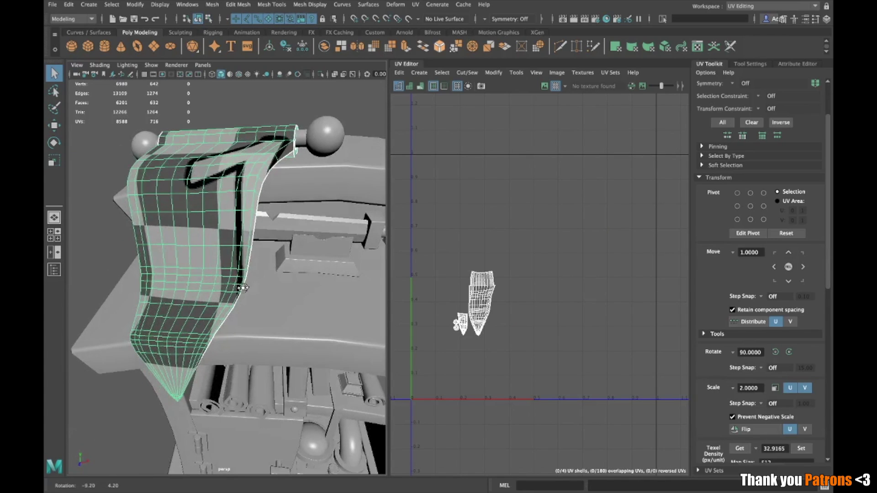
Examine the selected flag from the front, the side and around its curled lower tip.
{"action": "left_click_drag", "start_coordinate": [363, 279], "coordinate": [273, 229], "text": "alt"}
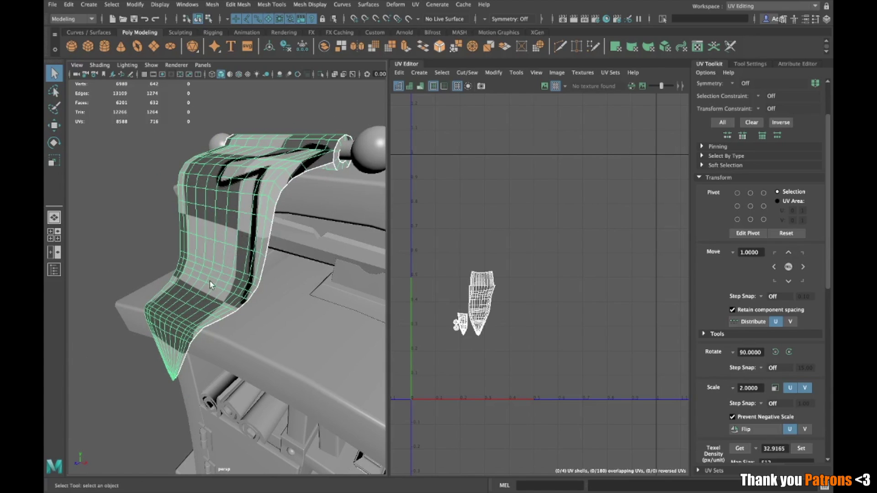
{"action": "left_click_drag", "start_coordinate": [201, 323], "coordinate": [255, 263], "text": "alt"}
{"action": "right_click_drag", "start_coordinate": [254, 263], "coordinate": [262, 270], "text": "alt"}
{"action": "left_click_drag", "start_coordinate": [262, 270], "coordinate": [180, 257], "text": "alt"}
{"action": "right_click_drag", "start_coordinate": [180, 257], "coordinate": [228, 243], "text": "alt"}
{"action": "key", "text": "bracketleft"}
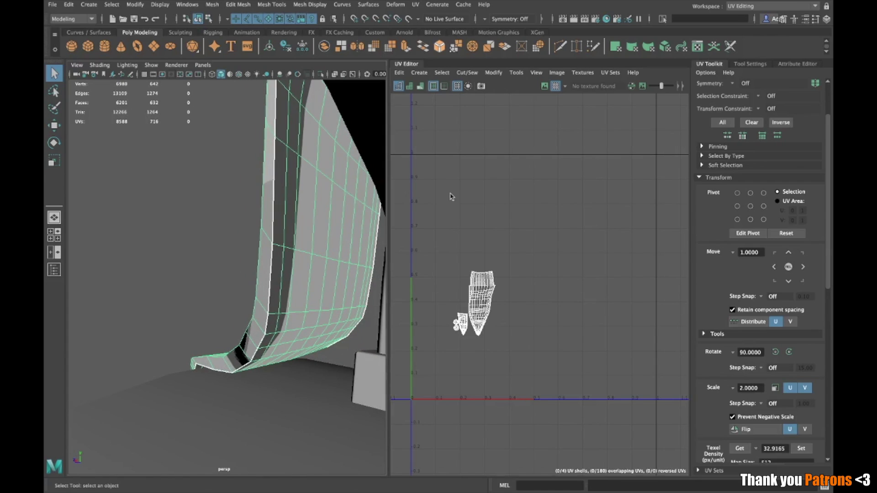
Select the flag's smaller UV shell and examine the rear faces it covers, close to the bookcase roof.
{"action": "right_click_drag", "start_coordinate": [451, 195], "coordinate": [384, 181]}
{"action": "scroll", "coordinate": [503, 351], "scroll_direction": "up", "scroll_amount": 8}
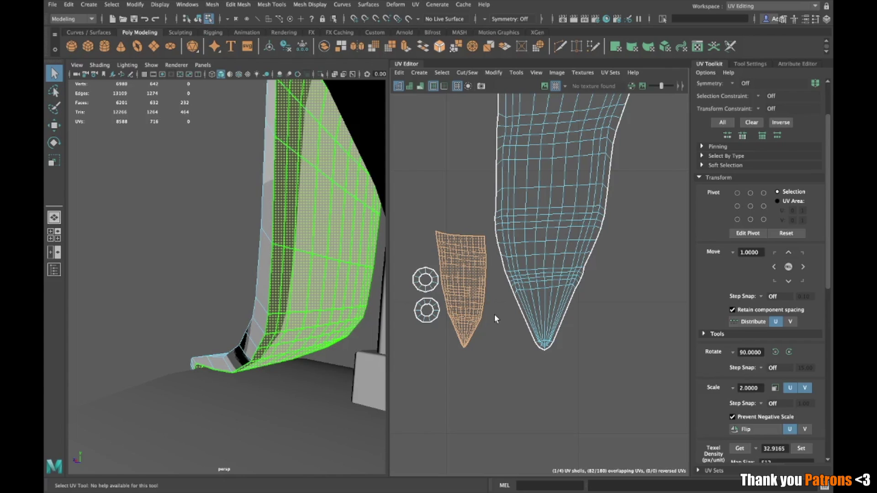
{"action": "key", "text": "f"}
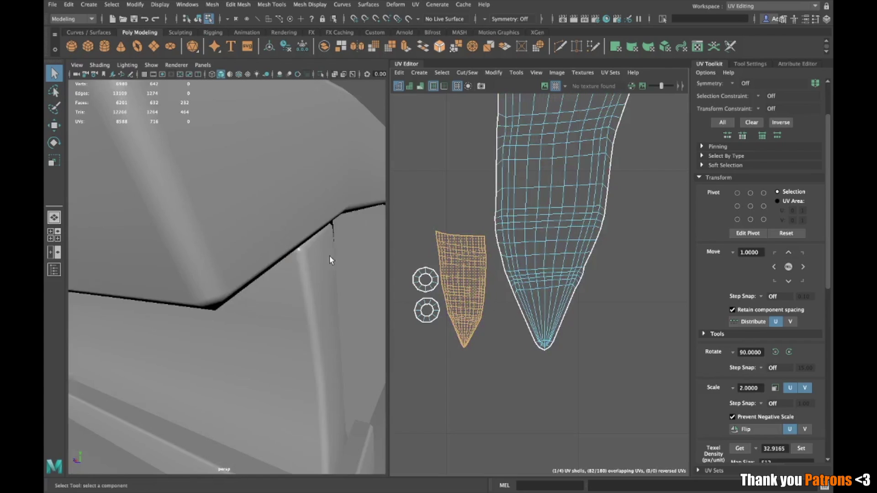
{"action": "left_click_drag", "start_coordinate": [330, 259], "coordinate": [381, 289], "text": "alt"}
{"action": "left_click_drag", "start_coordinate": [270, 296], "coordinate": [214, 288], "text": "alt"}
{"action": "right_click_drag", "start_coordinate": [214, 288], "coordinate": [255, 289], "text": "alt"}
{"action": "left_click_drag", "start_coordinate": [256, 288], "coordinate": [197, 285], "text": "alt"}
{"action": "right_click_drag", "start_coordinate": [269, 200], "coordinate": [225, 320], "text": "alt"}
{"action": "left_click_drag", "start_coordinate": [226, 320], "coordinate": [334, 322], "text": "alt"}
Clear the flag's UV shell selection and return the flag to object selection.
{"action": "key", "text": "f"}
{"action": "left_click_drag", "start_coordinate": [274, 270], "coordinate": [320, 267], "text": "alt"}
{"action": "left_click", "coordinate": [143, 251]}
{"action": "left_click_drag", "start_coordinate": [183, 260], "coordinate": [212, 262], "text": "alt"}
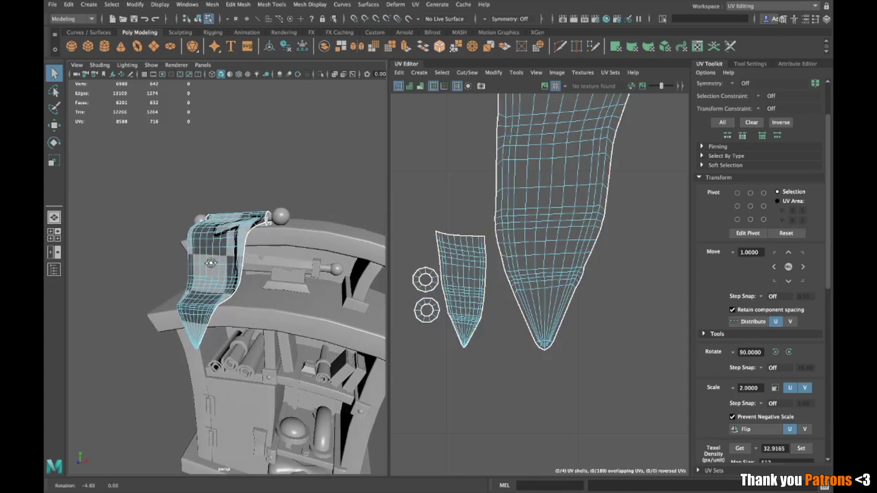
{"action": "right_click_drag", "start_coordinate": [215, 236], "coordinate": [261, 223]}
{"action": "scroll", "coordinate": [258, 205], "scroll_direction": "down", "scroll_amount": 8}
{"action": "scroll", "coordinate": [261, 232], "scroll_direction": "up", "scroll_amount": 10}
{"action": "middle_click_drag", "start_coordinate": [264, 258], "coordinate": [232, 221], "text": "alt"}
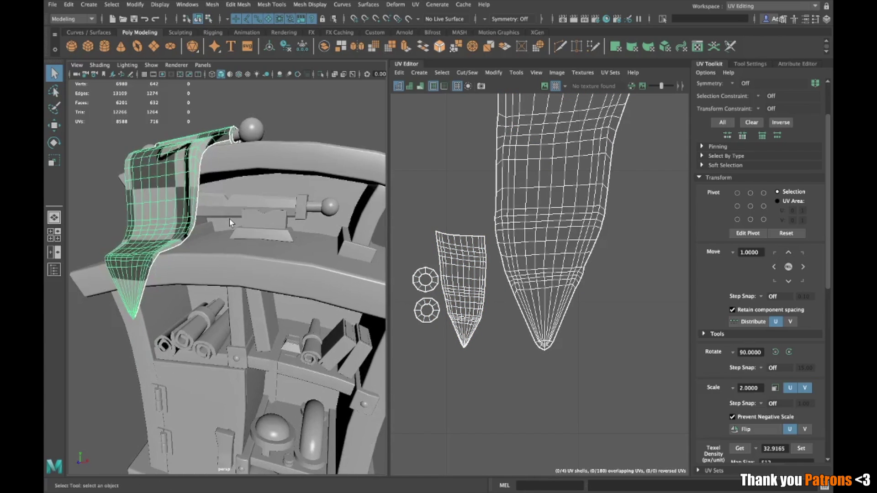
Select the props mesh, switch to face selection and pick a face on the leaning book beside the upper divider.
{"action": "scroll", "coordinate": [256, 255], "scroll_direction": "down", "scroll_amount": 5}
{"action": "middle_click_drag", "start_coordinate": [278, 314], "coordinate": [272, 278], "text": "alt"}
{"action": "scroll", "coordinate": [273, 277], "scroll_direction": "up", "scroll_amount": 8}
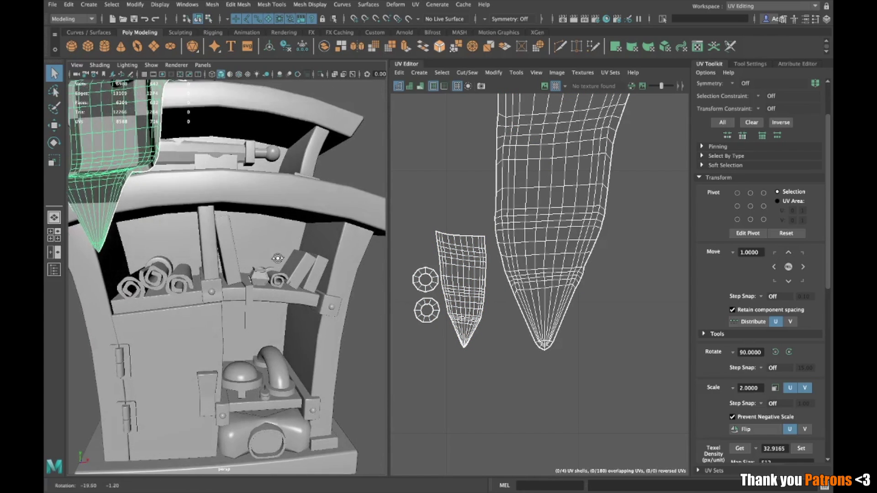
{"action": "left_click_drag", "start_coordinate": [266, 260], "coordinate": [263, 271], "text": "alt"}
{"action": "left_click", "coordinate": [195, 268]}
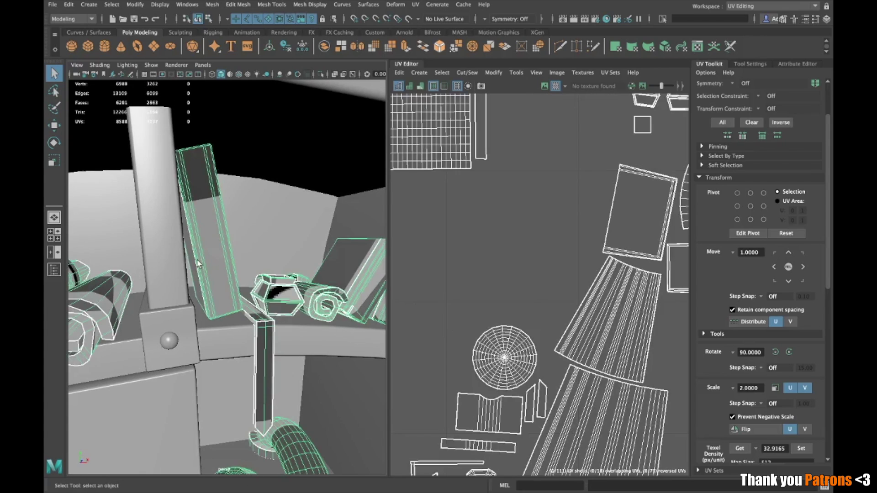
{"action": "right_click_drag", "start_coordinate": [198, 236], "coordinate": [199, 270]}
{"action": "left_click", "coordinate": [195, 276]}
Examine the hidden sides of the books on the upper shelf, and return to object selection with nothing selected.
{"action": "left_click_drag", "start_coordinate": [293, 311], "coordinate": [183, 298], "text": "alt"}
{"action": "scroll", "coordinate": [173, 304], "scroll_direction": "up", "scroll_amount": 4}
{"action": "scroll", "coordinate": [277, 319], "scroll_direction": "down", "scroll_amount": 10}
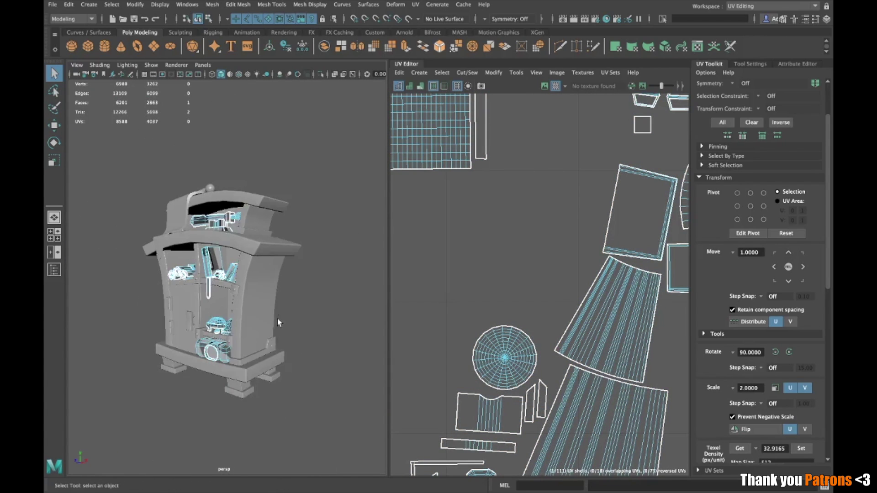
{"action": "scroll", "coordinate": [279, 306], "scroll_direction": "up", "scroll_amount": 6}
{"action": "scroll", "coordinate": [278, 307], "scroll_direction": "up", "scroll_amount": 6}
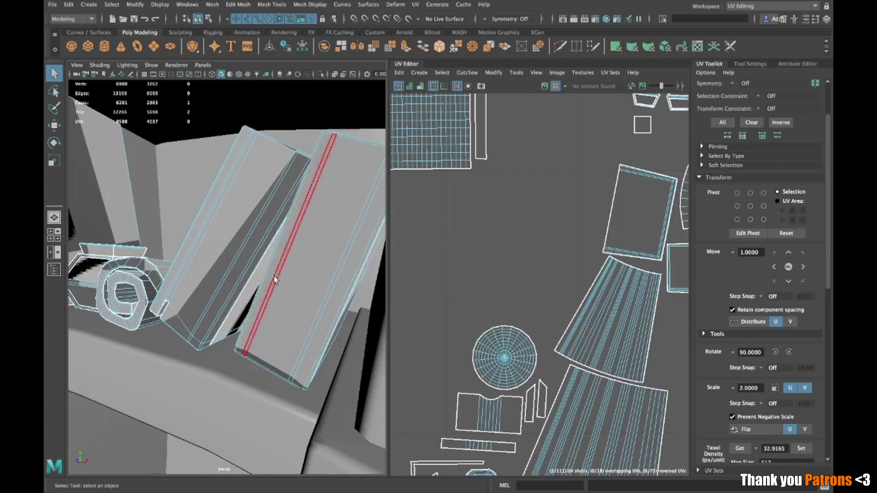
{"action": "left_click_drag", "start_coordinate": [280, 308], "coordinate": [261, 309], "text": "alt"}
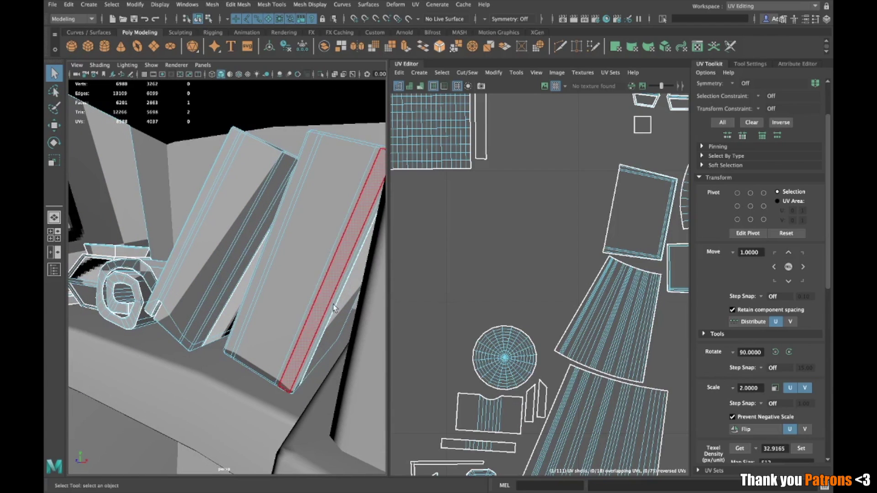
{"action": "right_click_drag", "start_coordinate": [315, 336], "coordinate": [194, 352], "text": "alt"}
{"action": "left_click_drag", "start_coordinate": [211, 211], "coordinate": [222, 227], "text": "alt"}
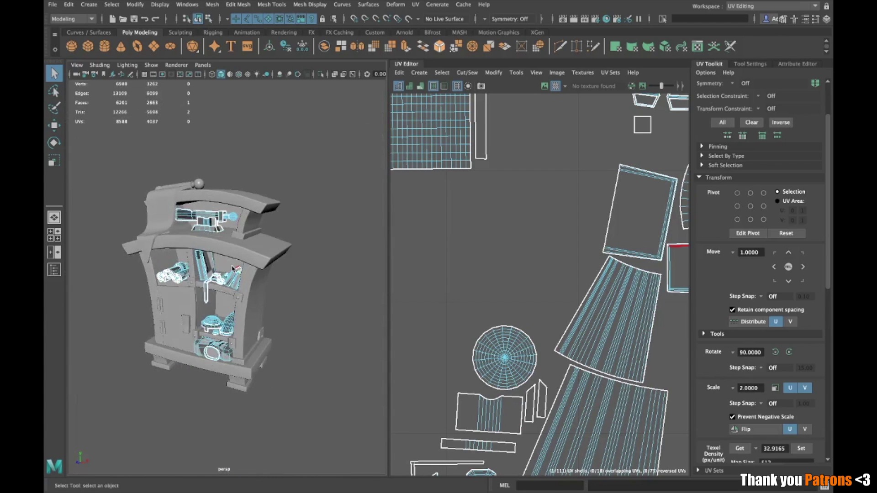
{"action": "right_click_drag", "start_coordinate": [227, 228], "coordinate": [313, 142]}
{"action": "left_click", "coordinate": [314, 143]}
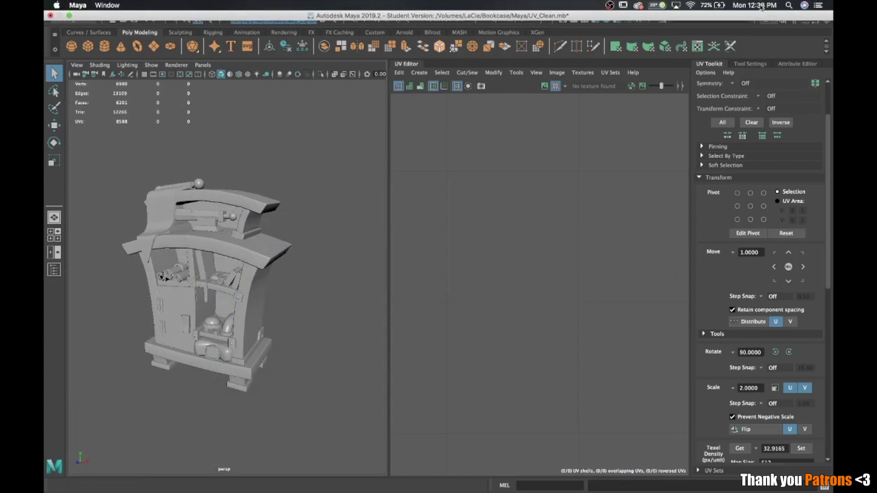
Switch the workspace layout to Modeling - Standard.
{"action": "left_click", "coordinate": [746, 7]}
{"action": "left_click", "coordinate": [750, 16]}
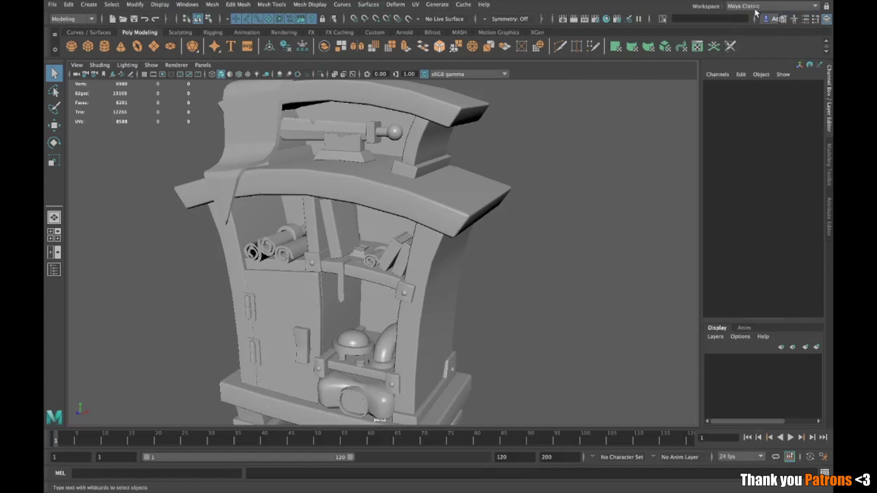
{"action": "left_click", "coordinate": [757, 6]}
{"action": "left_click", "coordinate": [759, 28]}
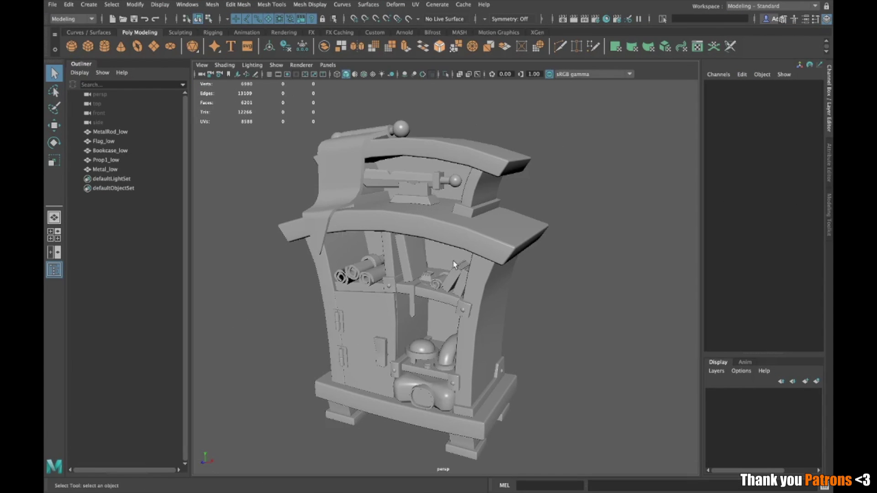
Select all five bookcase meshes and open the Export Selection dialog.
{"action": "left_click_drag", "start_coordinate": [379, 253], "coordinate": [382, 248], "text": "alt"}
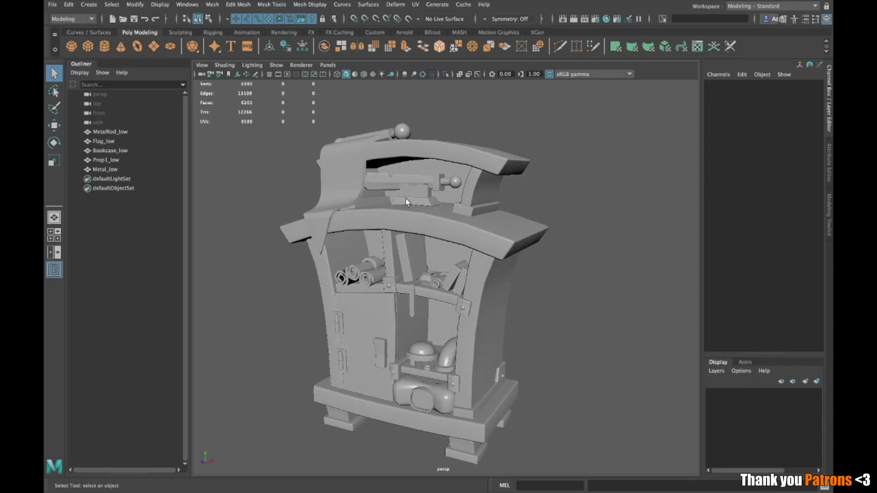
{"action": "left_click_drag", "start_coordinate": [406, 198], "coordinate": [517, 337], "text": "alt"}
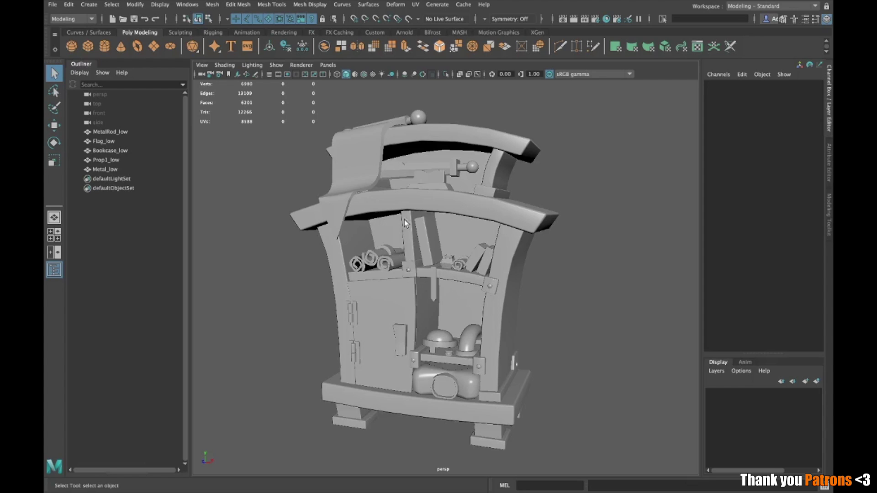
{"action": "left_click_drag", "start_coordinate": [257, 101], "coordinate": [685, 489]}
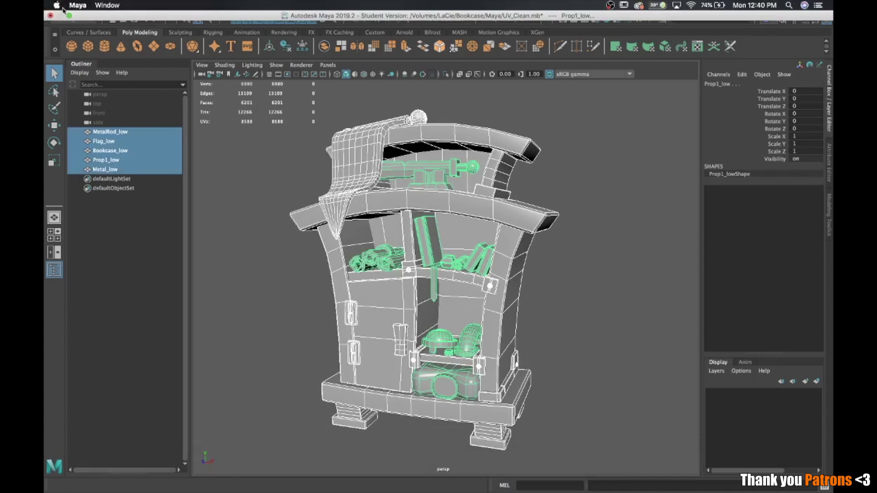
{"action": "left_click", "coordinate": [53, 5]}
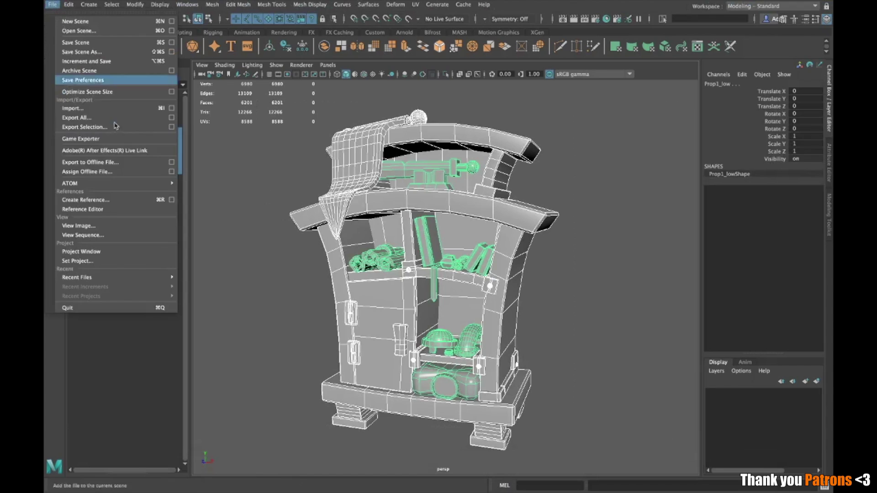
{"action": "left_click", "coordinate": [87, 122]}
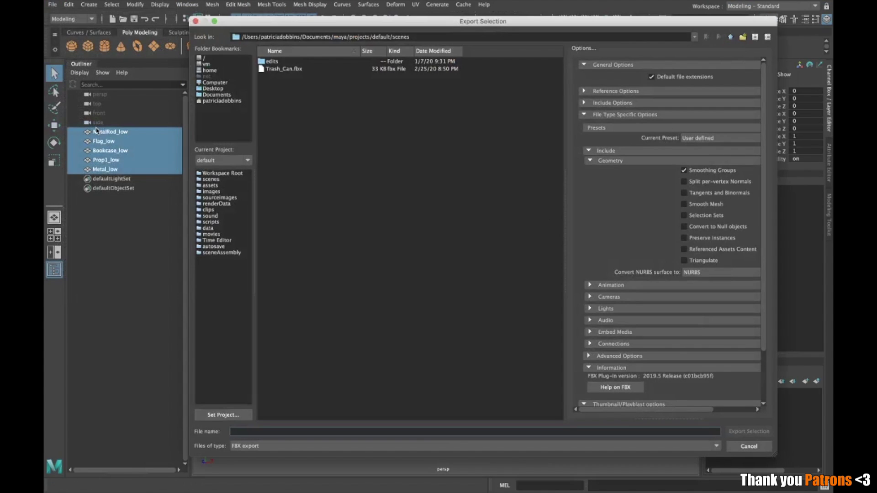